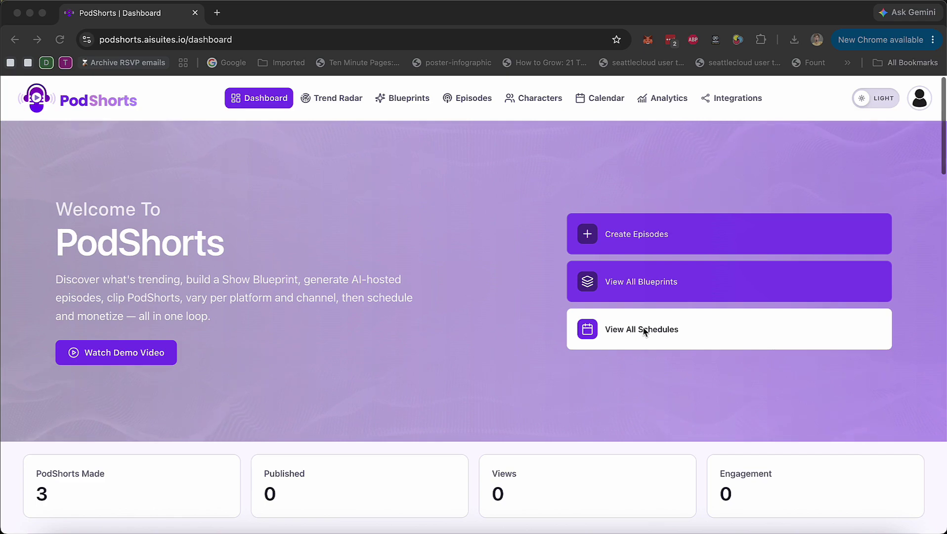
Review the dashboard's performance statistics, recent episodes and recent videos.
scroll(644, 332, down, 2)
scroll(644, 331, down, 3)
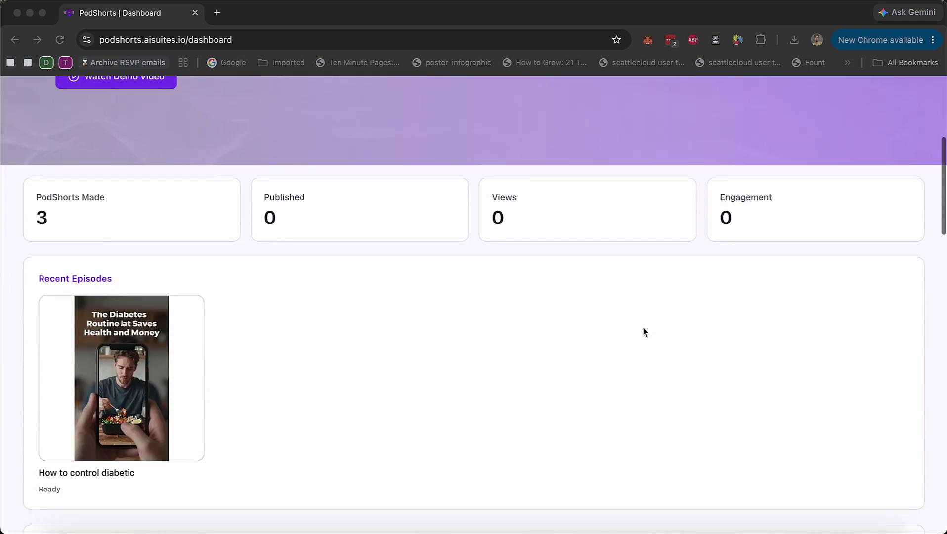
scroll(644, 331, down, 3)
scroll(644, 331, down, 3)
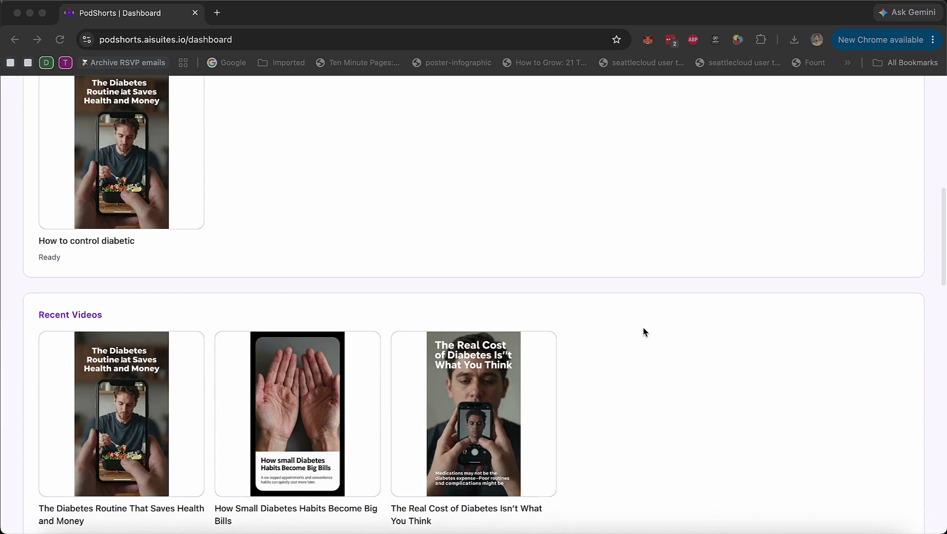
scroll(644, 331, up, 2)
scroll(645, 332, up, 2)
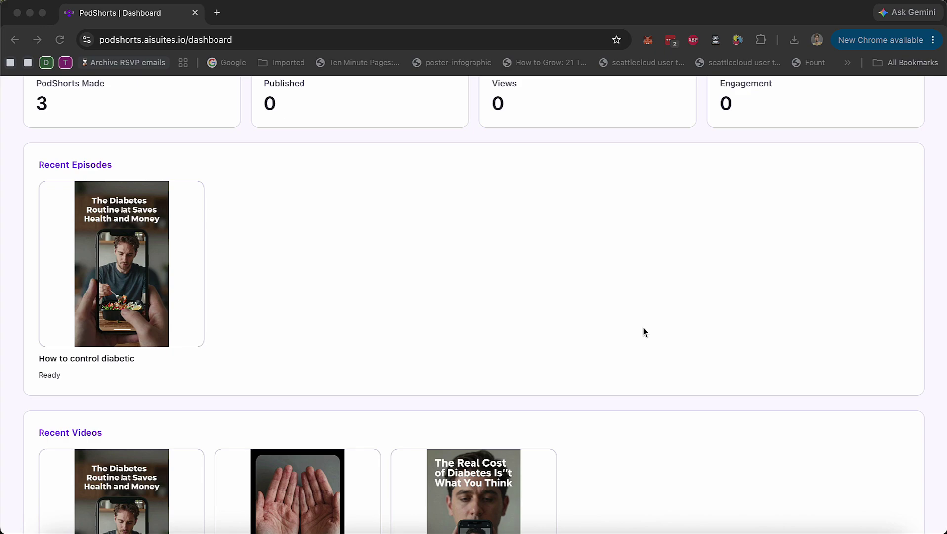
scroll(644, 328, up, 2)
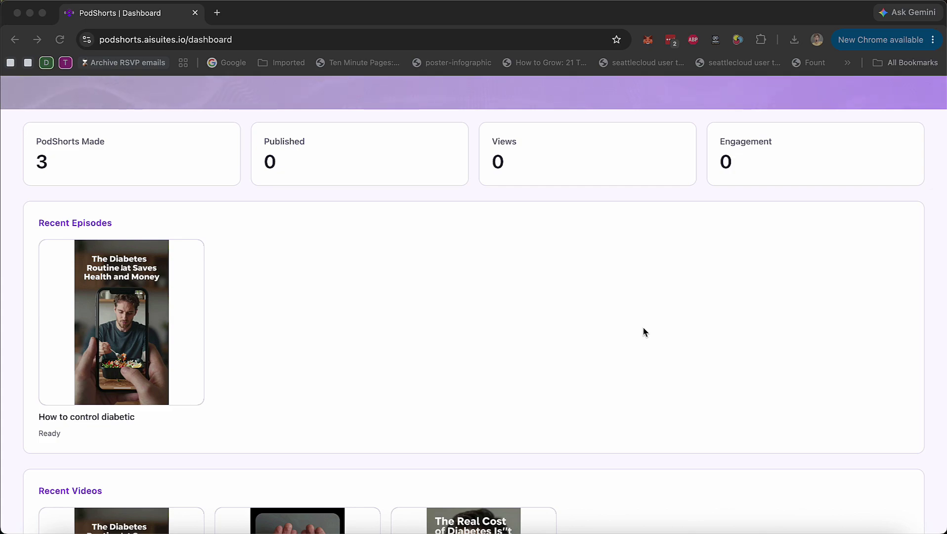
scroll(643, 329, up, 7)
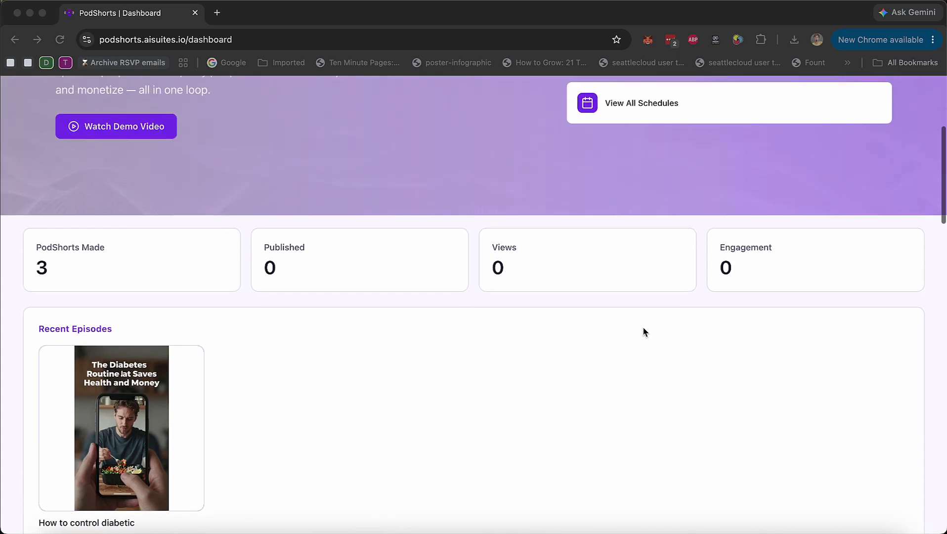
scroll(643, 331, up, 4)
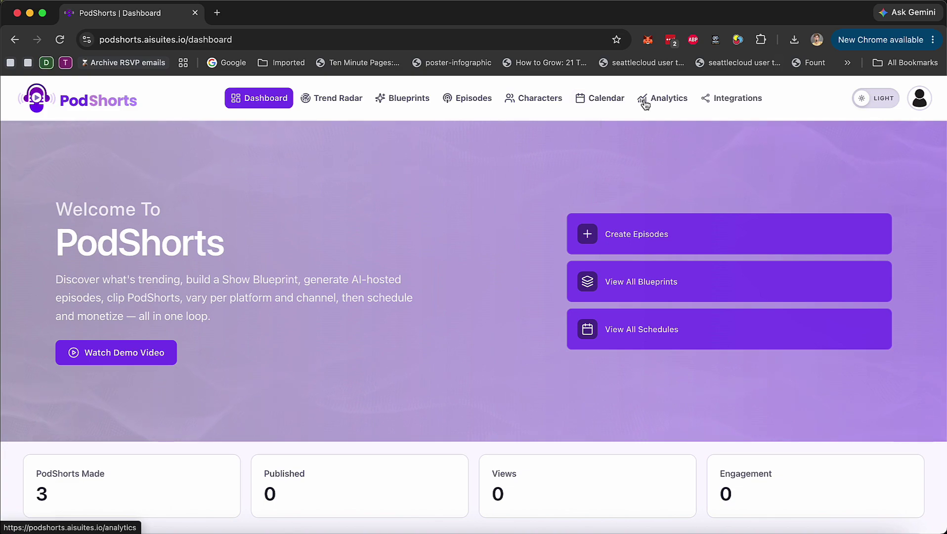
Set up a Trend Radar search named demo#1 for the weight loss niche, with United States and English as country and language.
click(346, 103)
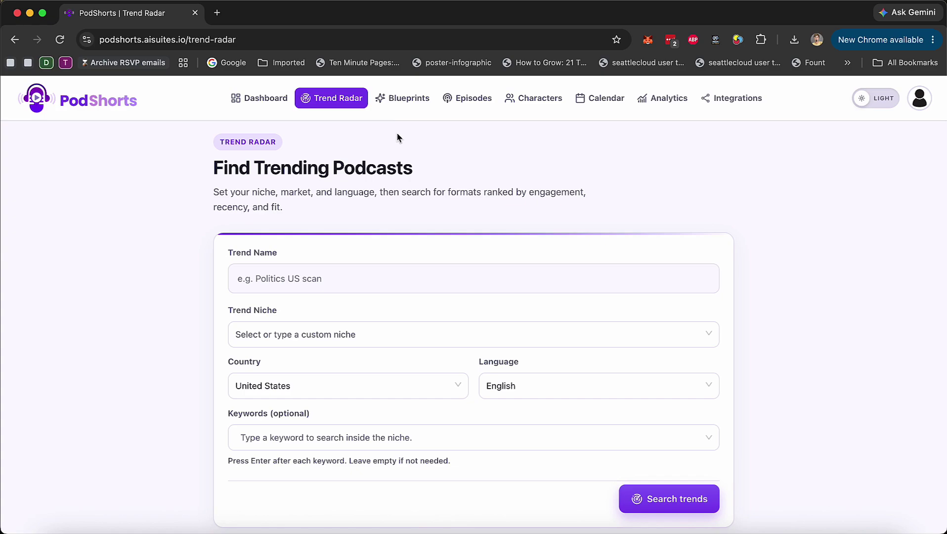
click(374, 284)
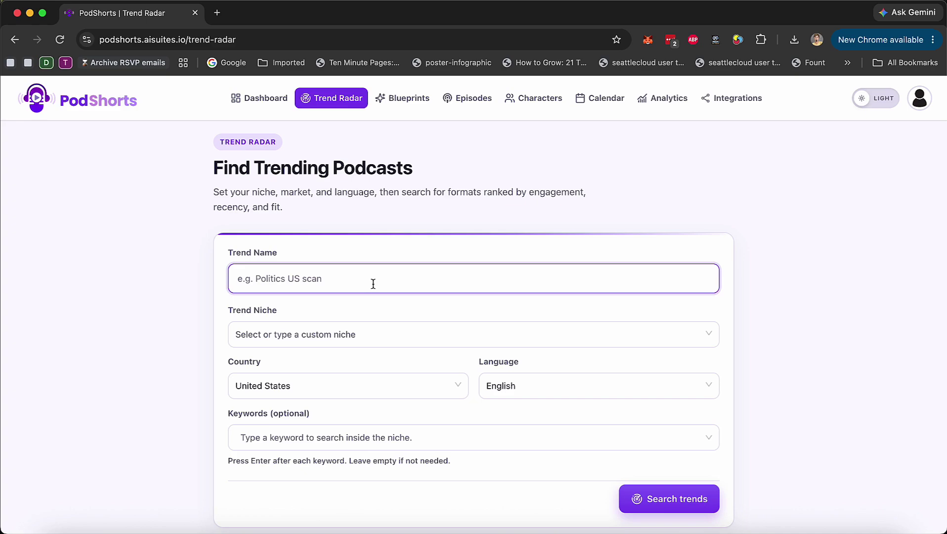
text(demo#1)
key(Tab)
text(weight loss)
click(345, 367)
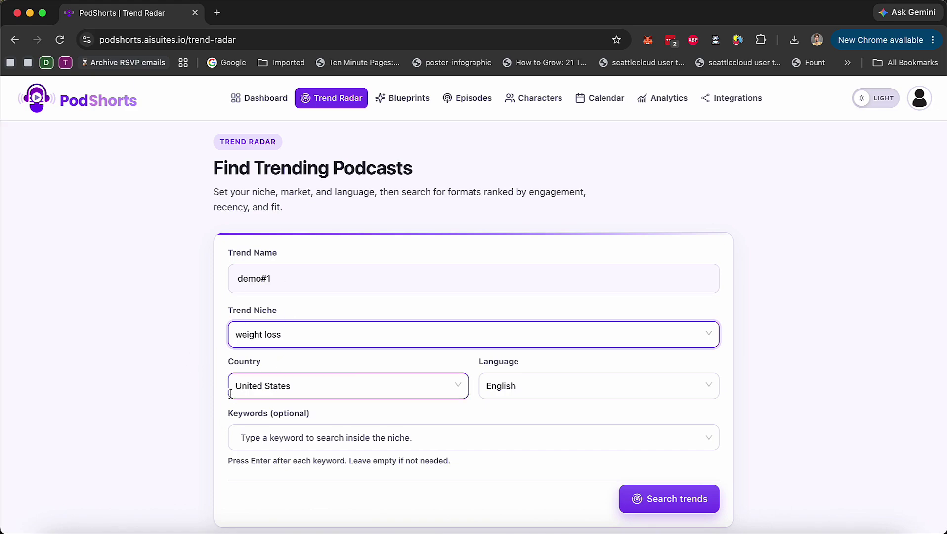
click(390, 390)
click(613, 390)
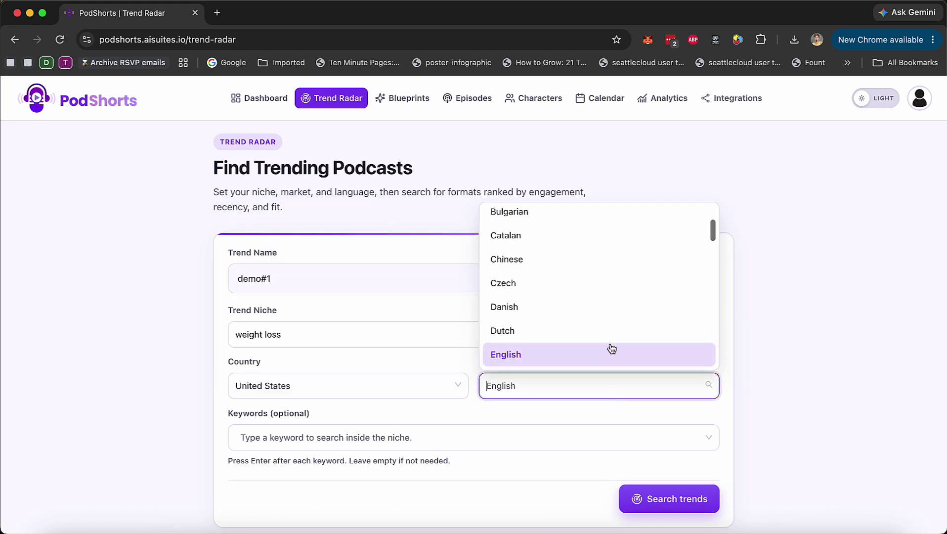
click(770, 347)
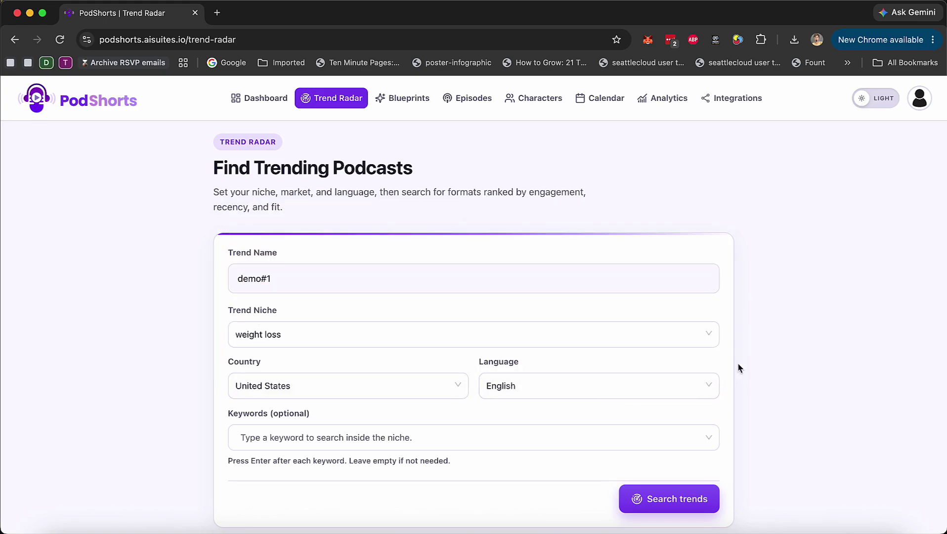
Add the keyword "weight loss" and run the trend search.
scroll(571, 455, down, 3)
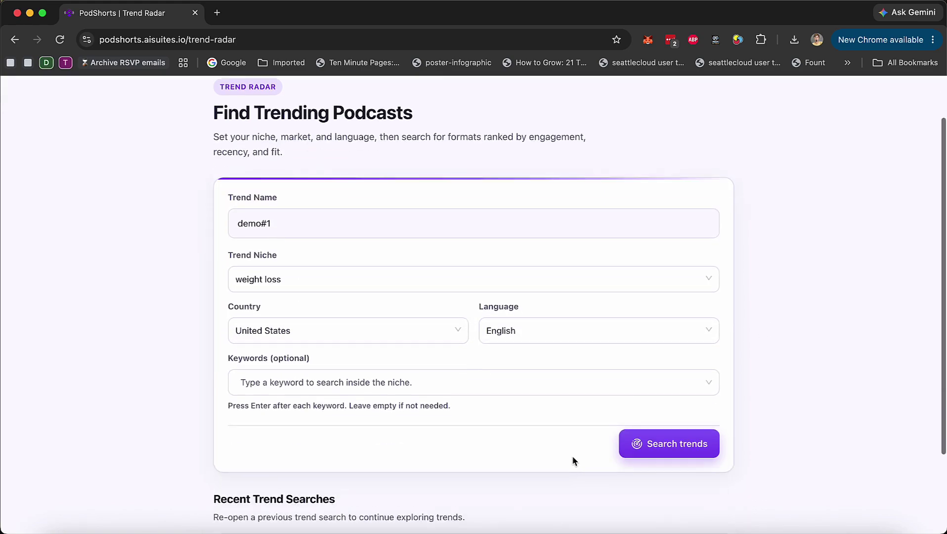
click(320, 381)
text(wei)
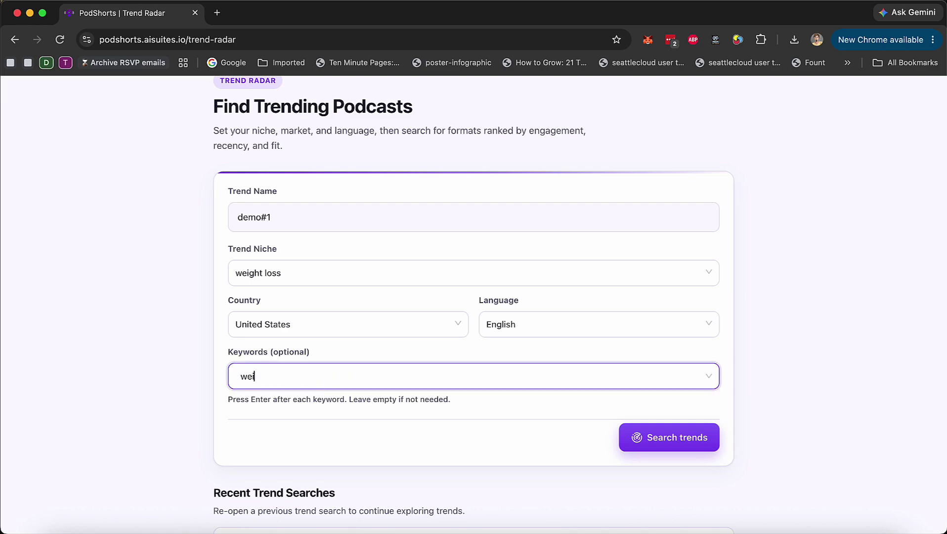
text(ght lisoss)
key(Return)
click(691, 438)
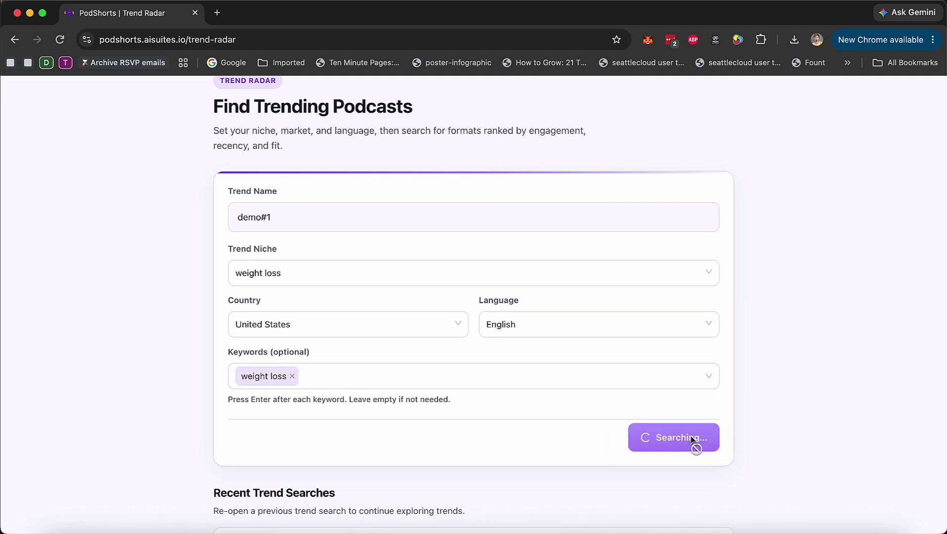
scroll(797, 373, down, 4)
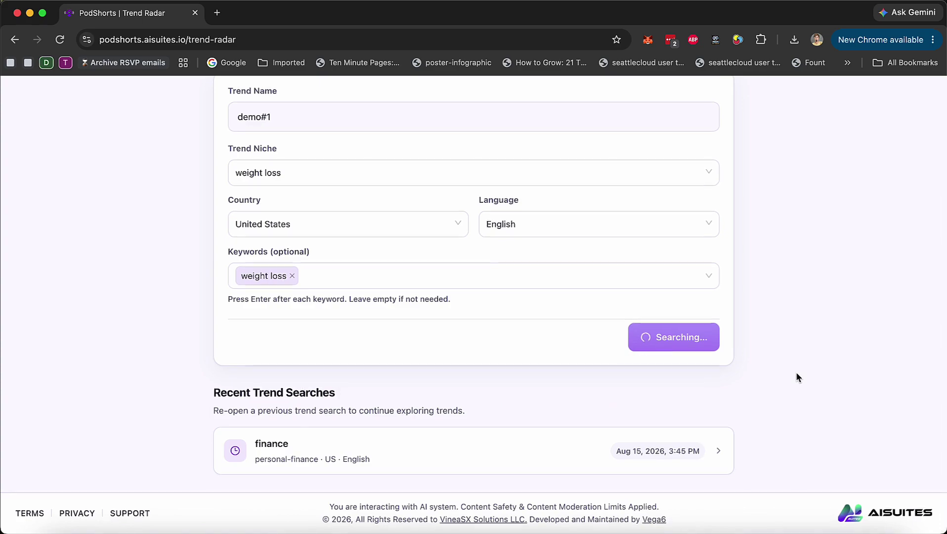
scroll(797, 378, up, 1)
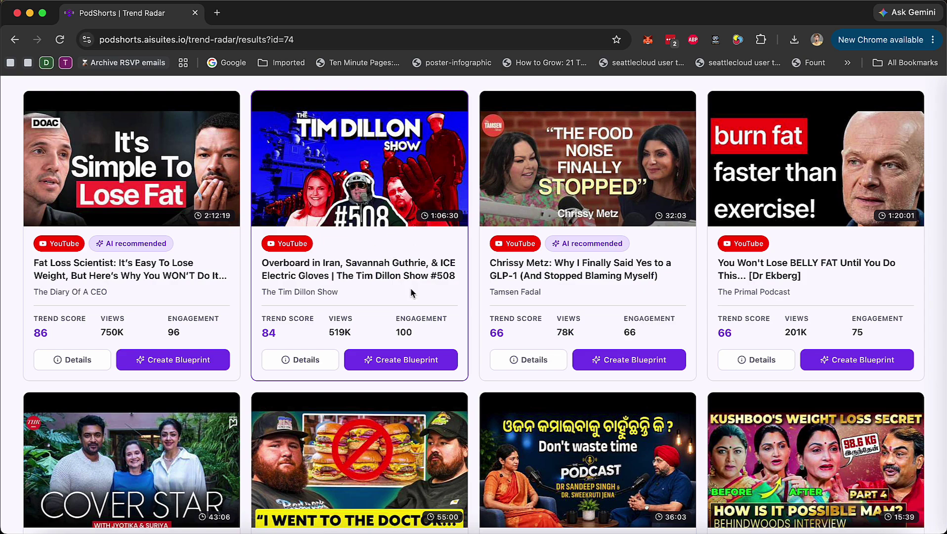
Browse the trending podcast results of the demo#1 search.
scroll(410, 293, up, 1)
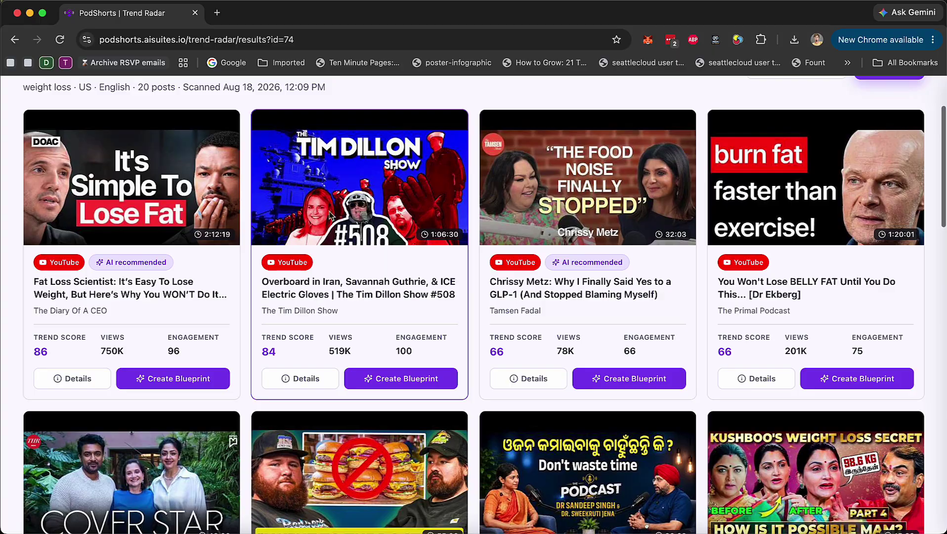
scroll(523, 292, down, 3)
scroll(524, 295, down, 8)
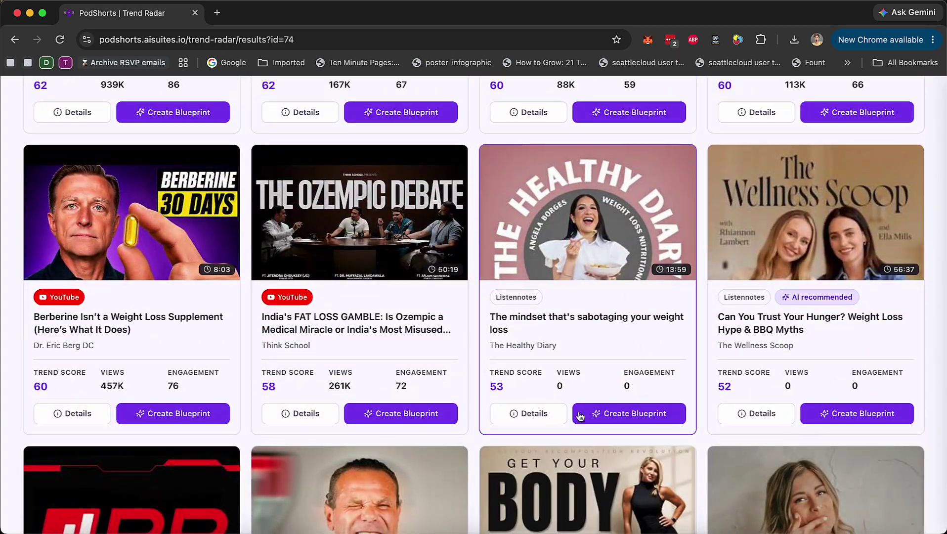
scroll(526, 255, up, 14)
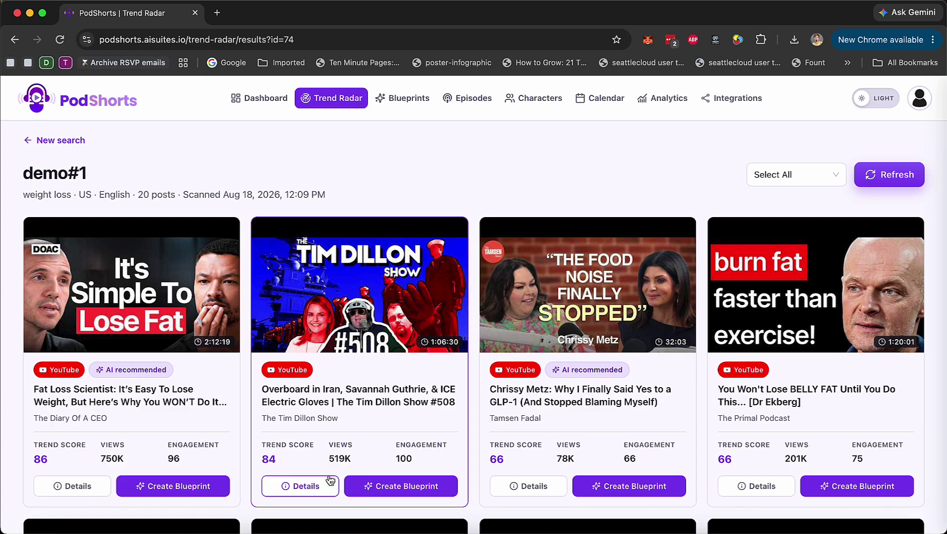
scroll(122, 434, down, 1)
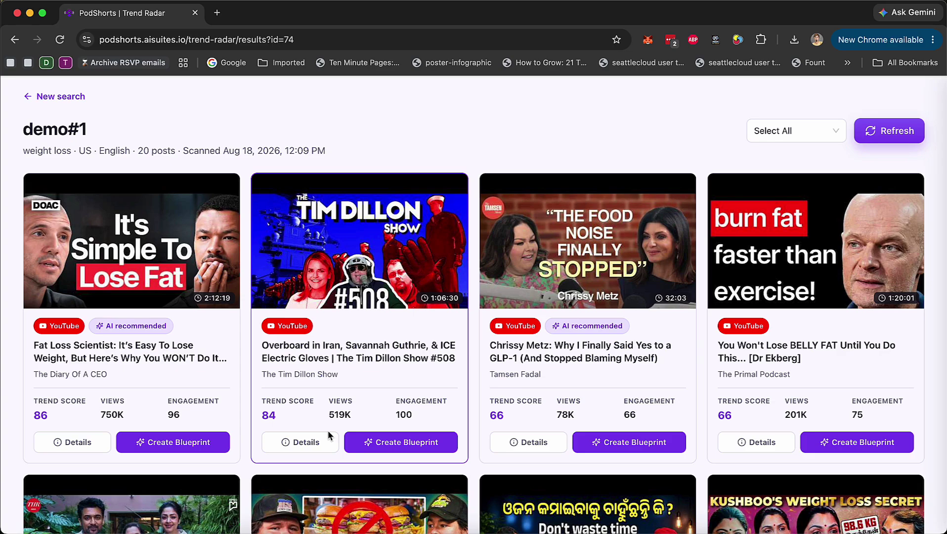
Examine the scores, performance metrics and description of The Diary Of A CEO's "Fat Loss Scientist" podcast, and close its details.
click(83, 445)
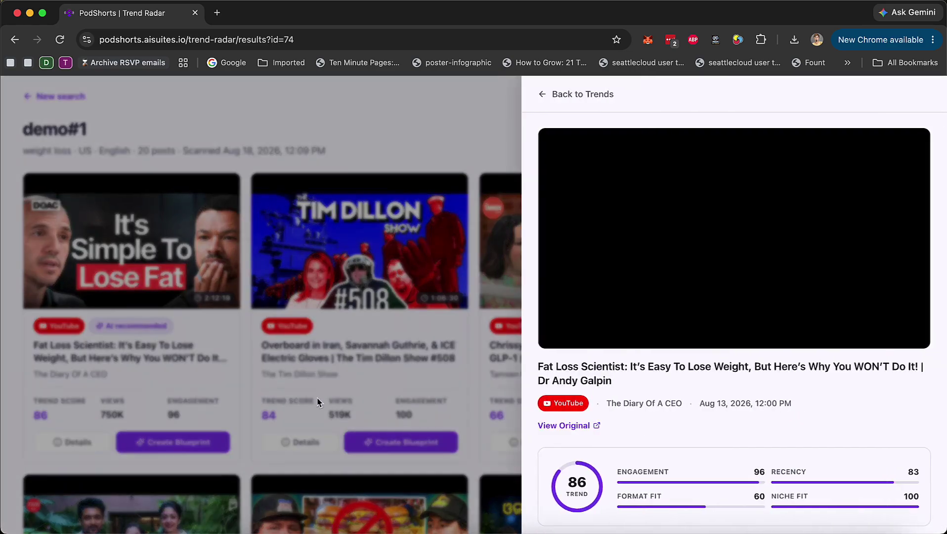
scroll(706, 370, down, 3)
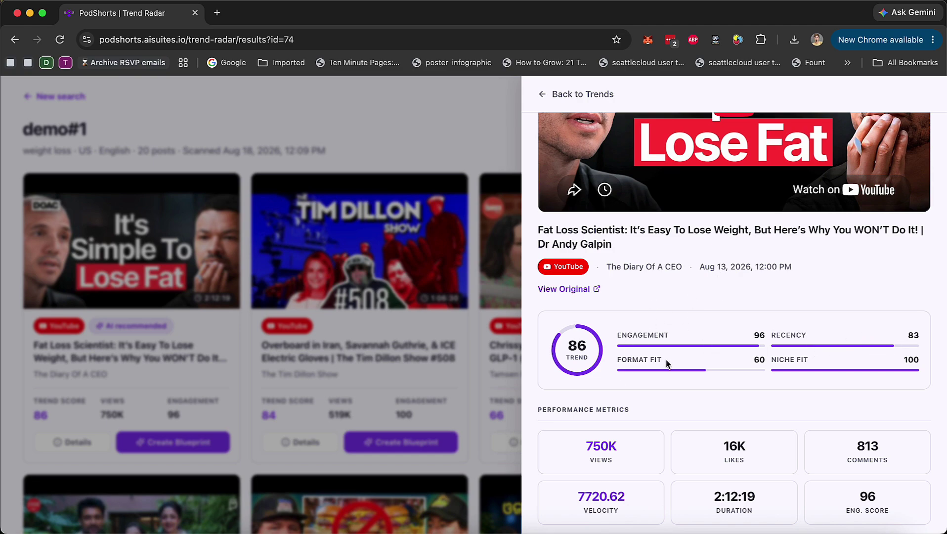
scroll(665, 360, down, 1)
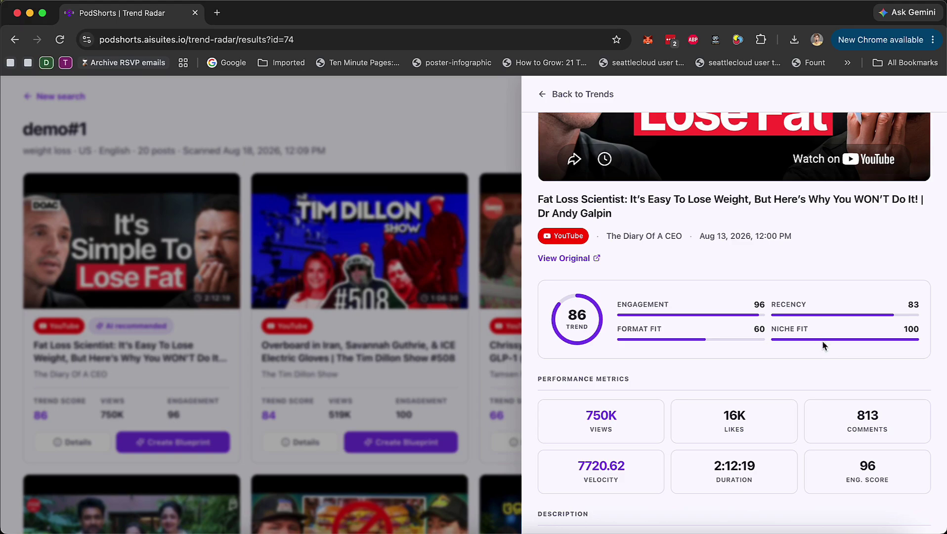
scroll(830, 351, down, 10)
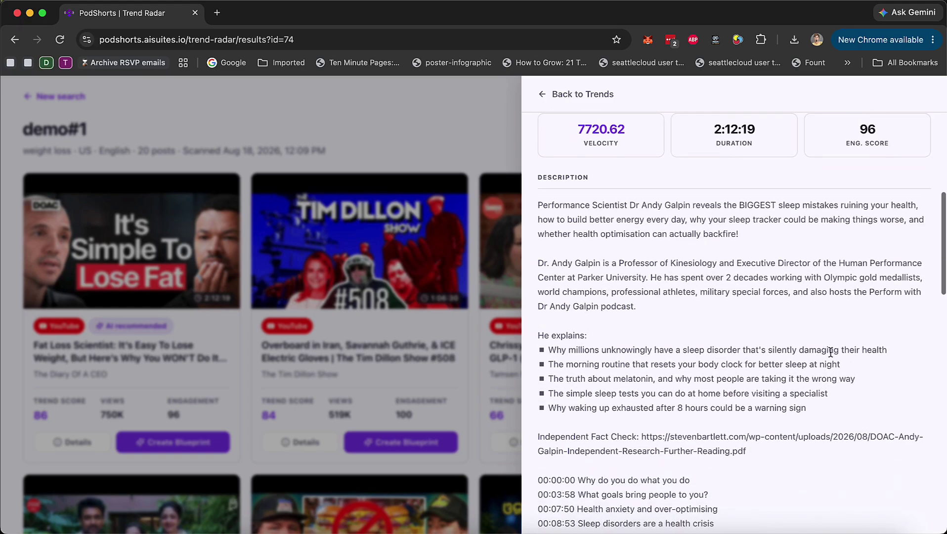
scroll(831, 352, down, 15)
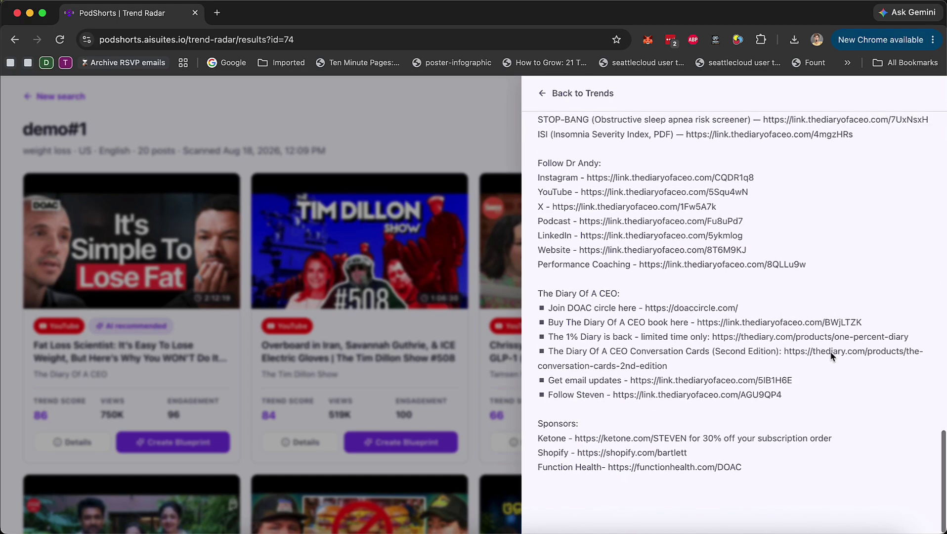
click(450, 380)
Create a blueprint from The Diary Of A CEO's "Fat Loss Scientist" trend and confirm the creation.
click(169, 445)
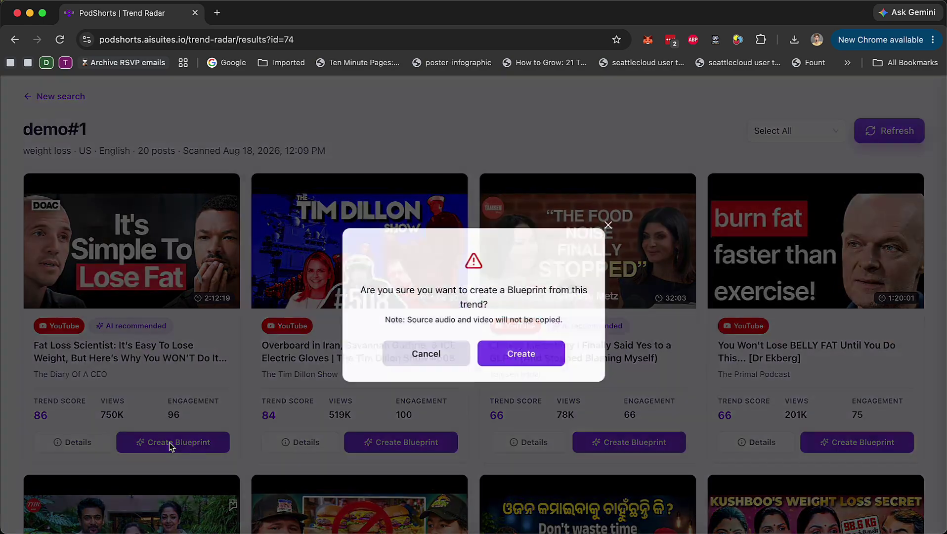
click(530, 360)
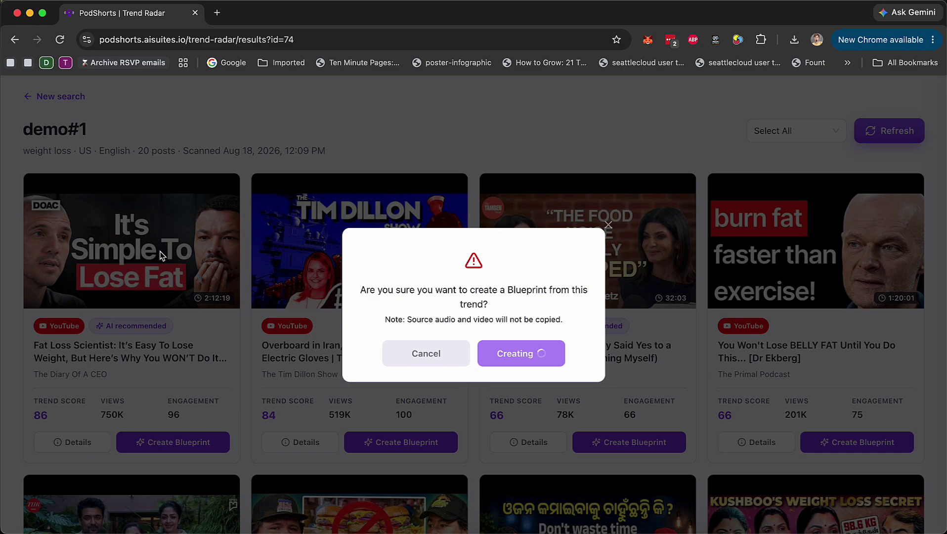
scroll(470, 429, up, 2)
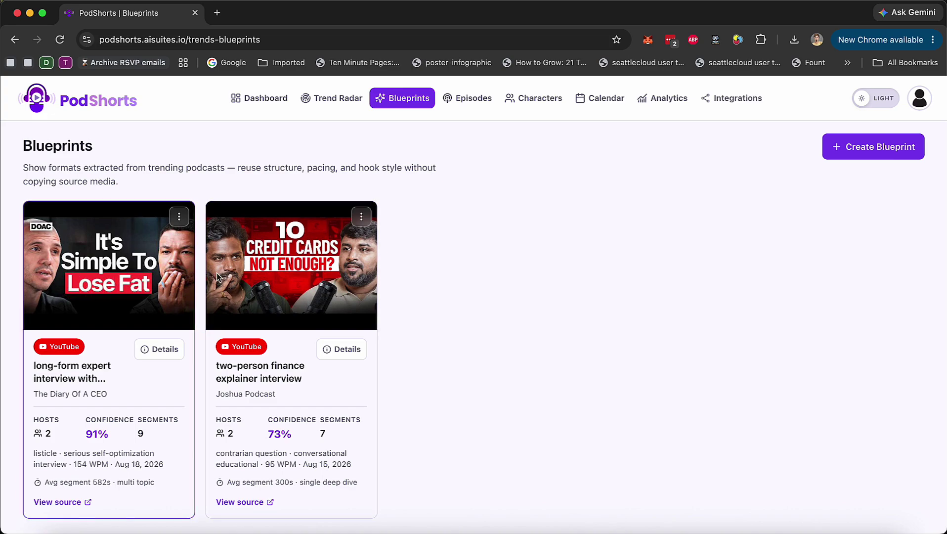
Examine the host personas and segment structure in The Diary Of A CEO blueprint's details, and close them.
scroll(283, 267, up, 3)
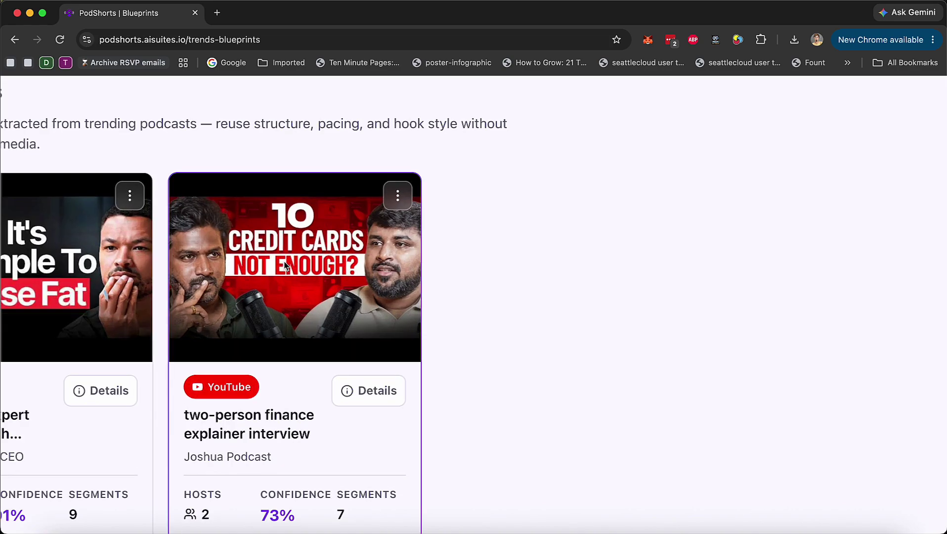
scroll(283, 266, down, 3)
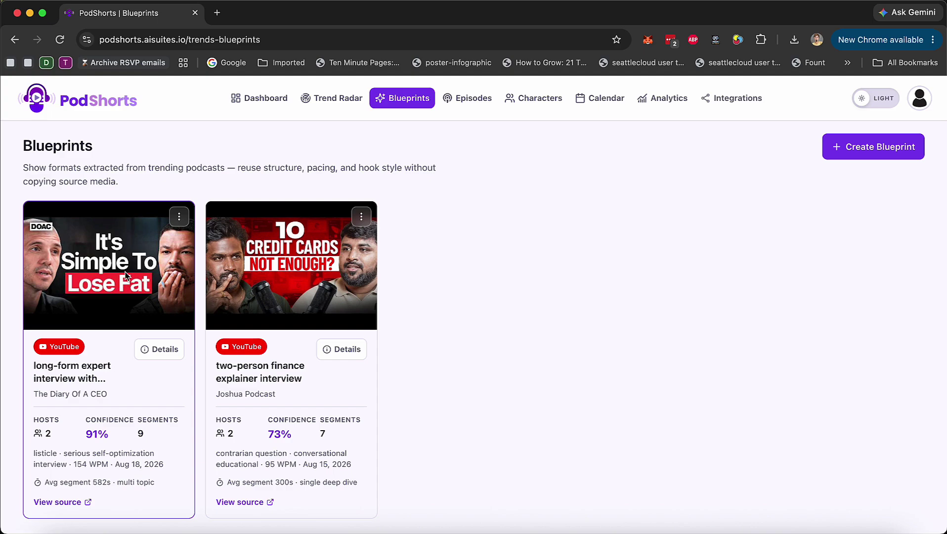
click(163, 349)
scroll(429, 378, down, 7)
scroll(429, 377, down, 4)
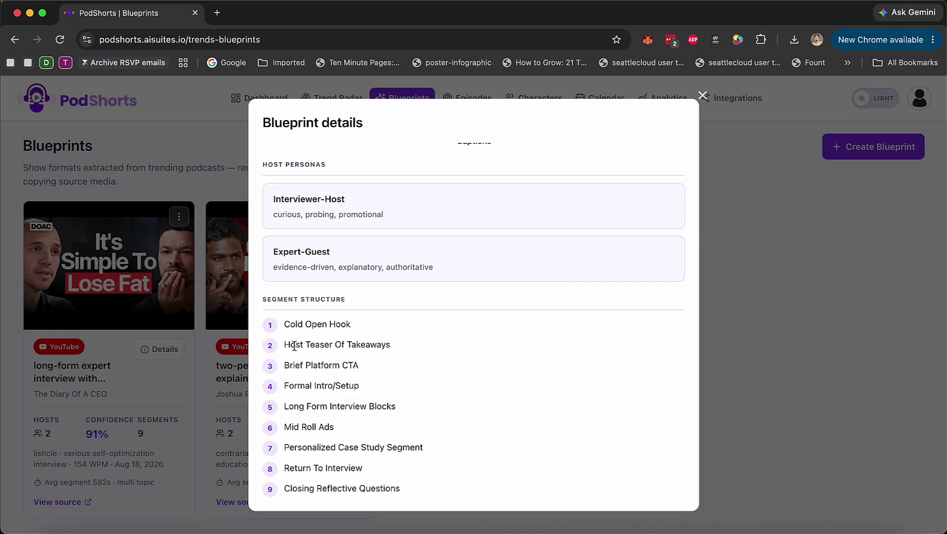
scroll(345, 252, up, 10)
click(703, 95)
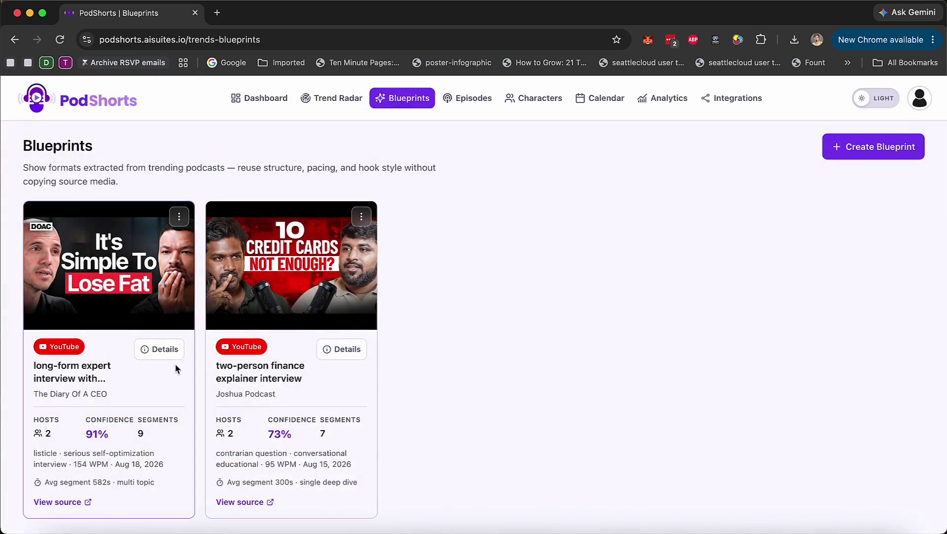
Check the actions offered for The Diary Of A CEO blueprint, dismiss them, and go to the Episodes page.
click(179, 216)
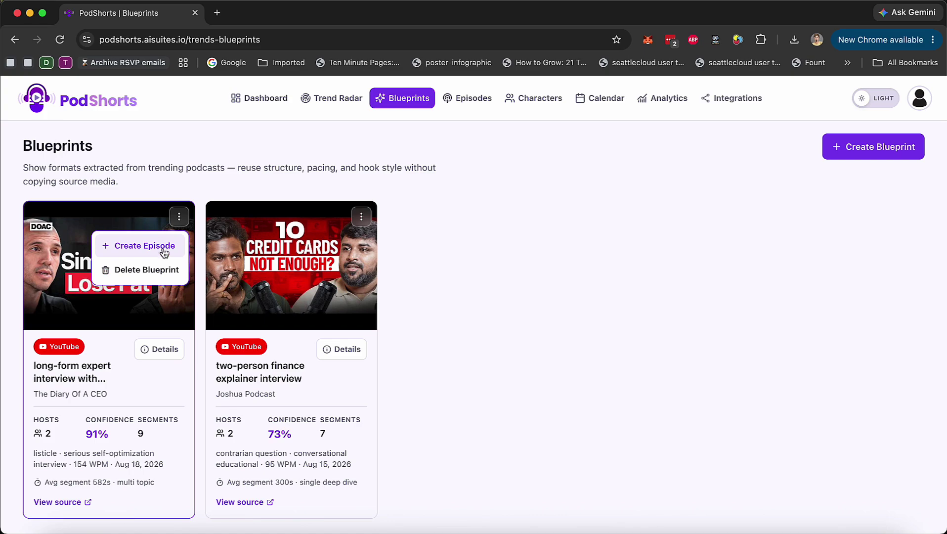
click(507, 242)
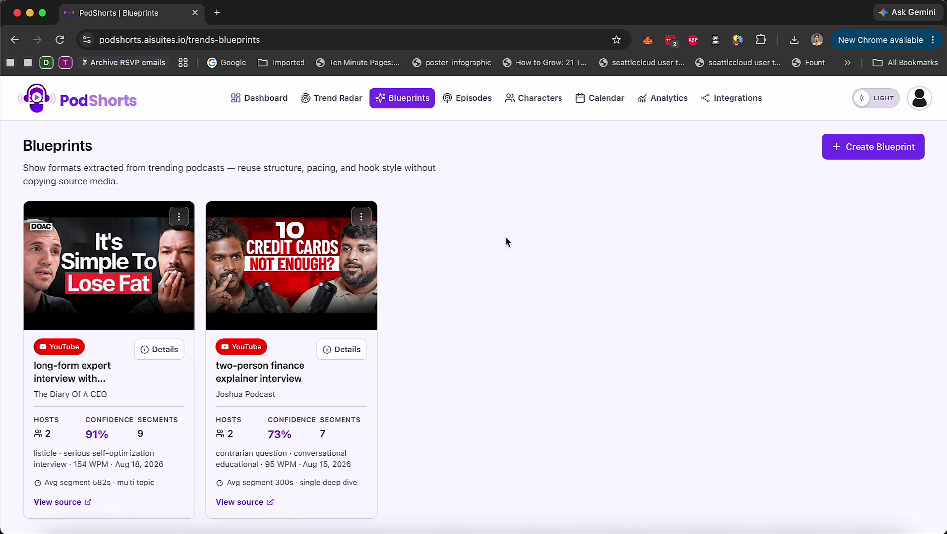
click(476, 107)
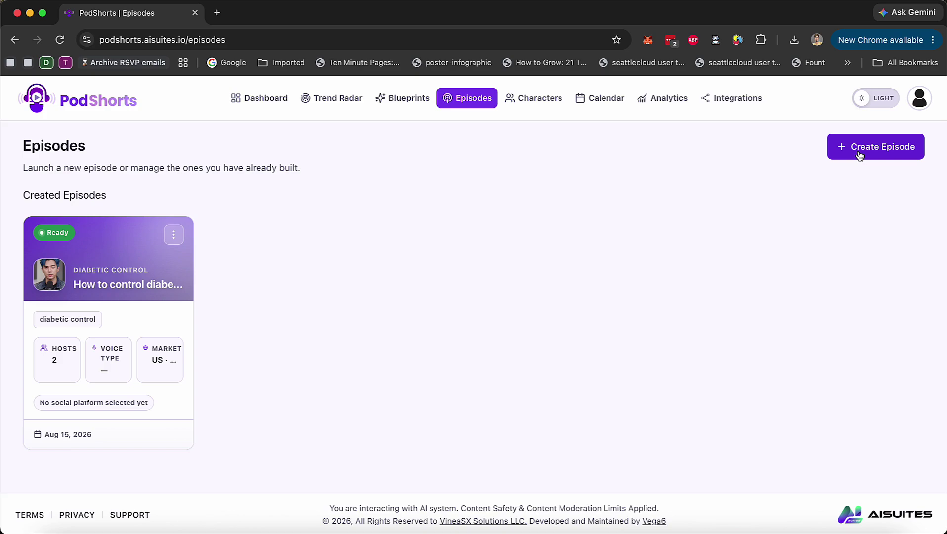
Start a new episode and enter "weight loss" as both the campaign name and the niche.
click(859, 154)
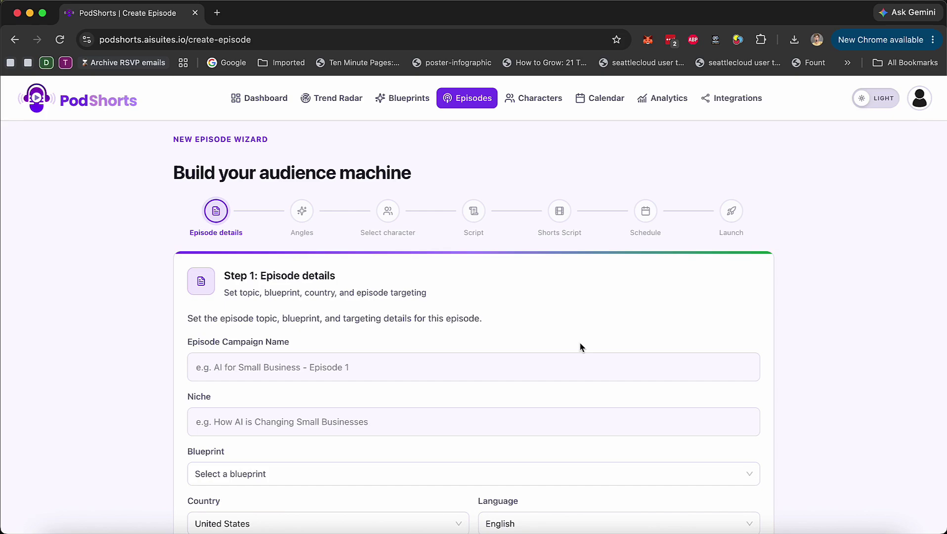
scroll(581, 348, down, 2)
click(276, 302)
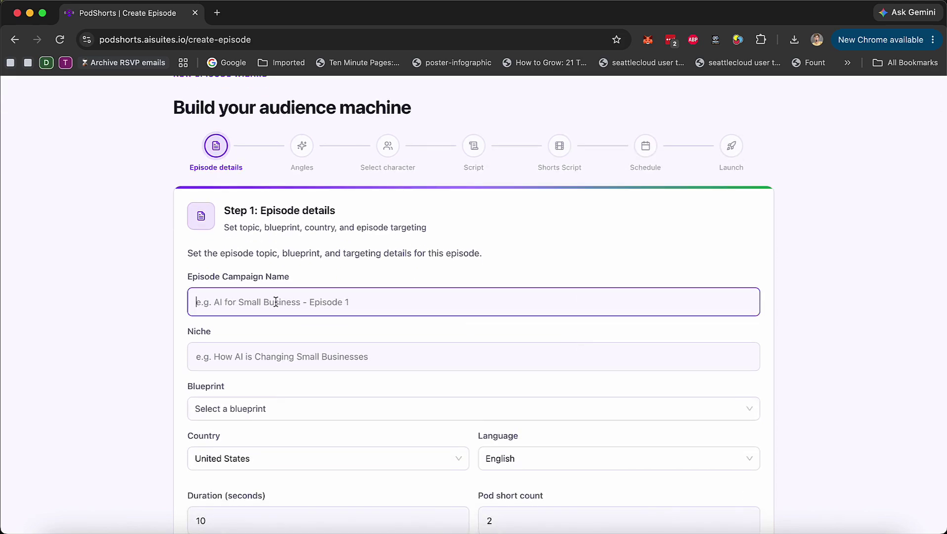
text(weight loss)
key(Tab)
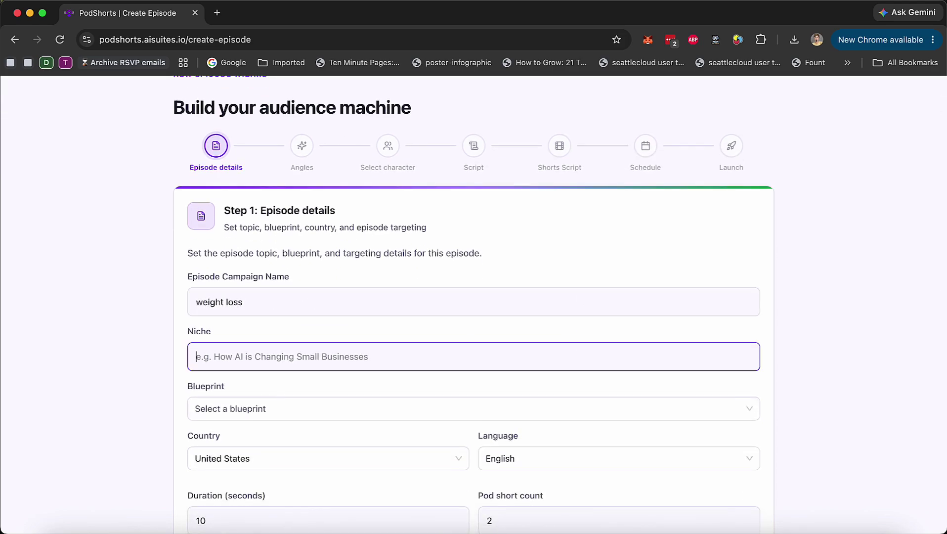
text(weight loss)
key(Tab)
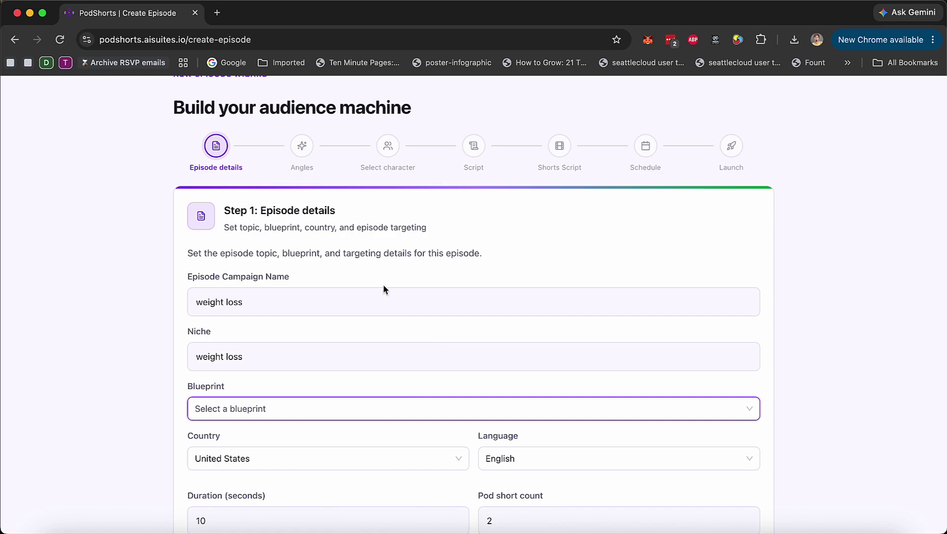
Select the "Long-form expert interview with teaser cold open" blueprint and check the country choices, keeping United States.
click(403, 404)
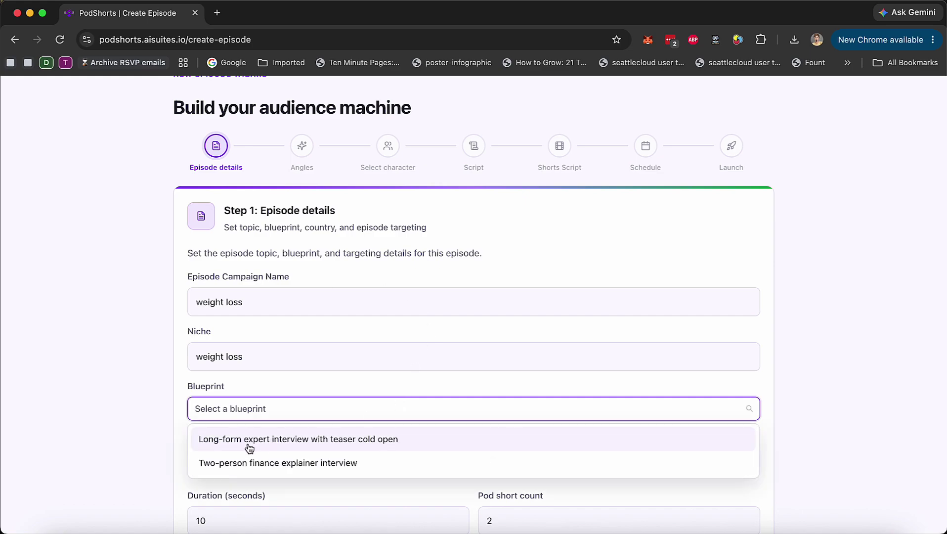
click(403, 442)
scroll(391, 408, down, 3)
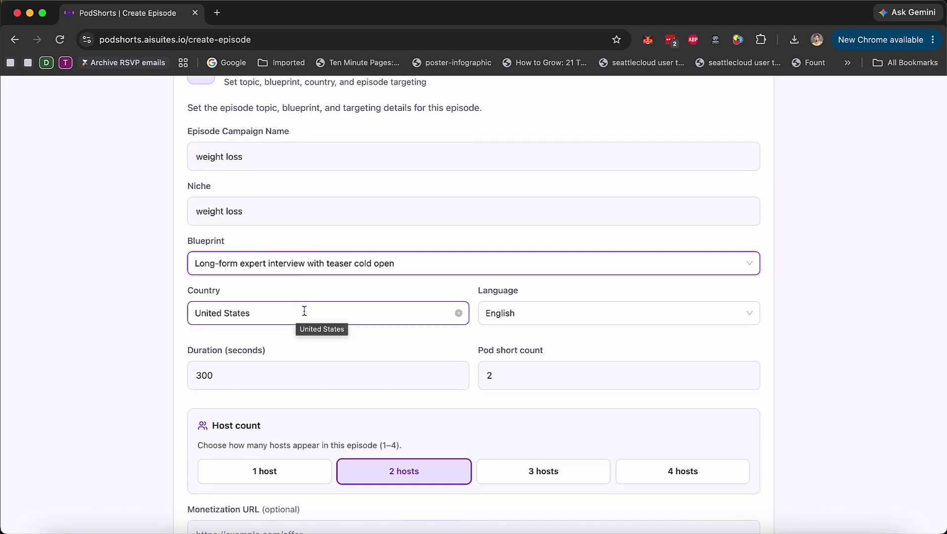
click(339, 321)
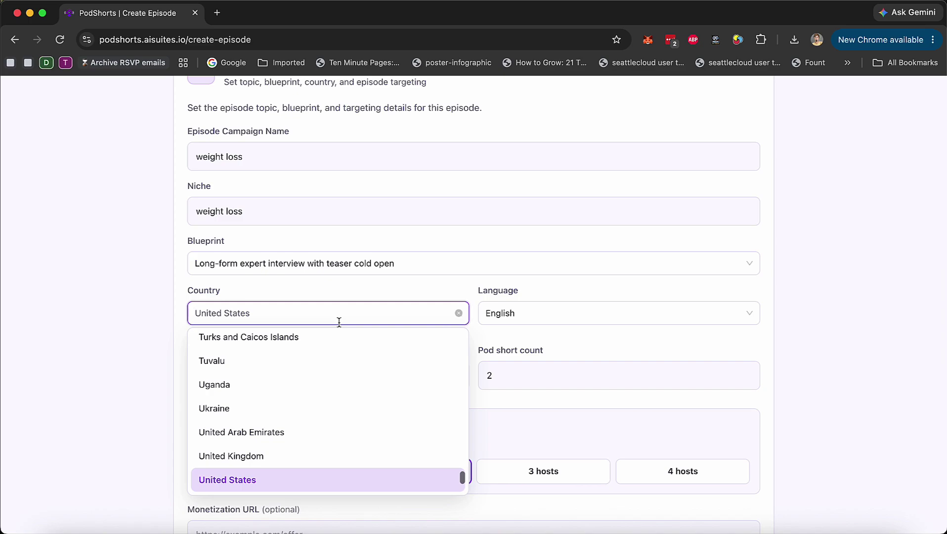
click(699, 339)
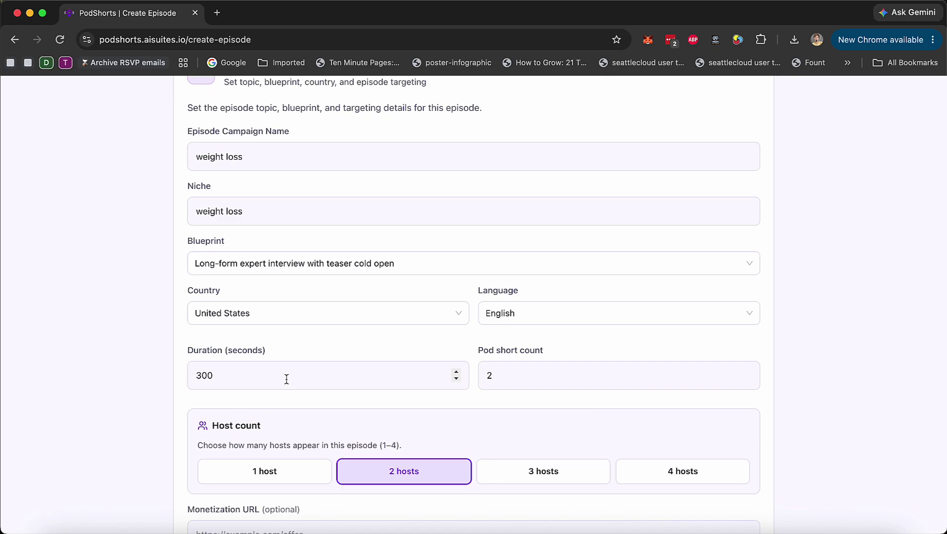
Calculate 300/60 in the system search to convert the duration to minutes, and close the search.
key(super+space)
text(300/60)
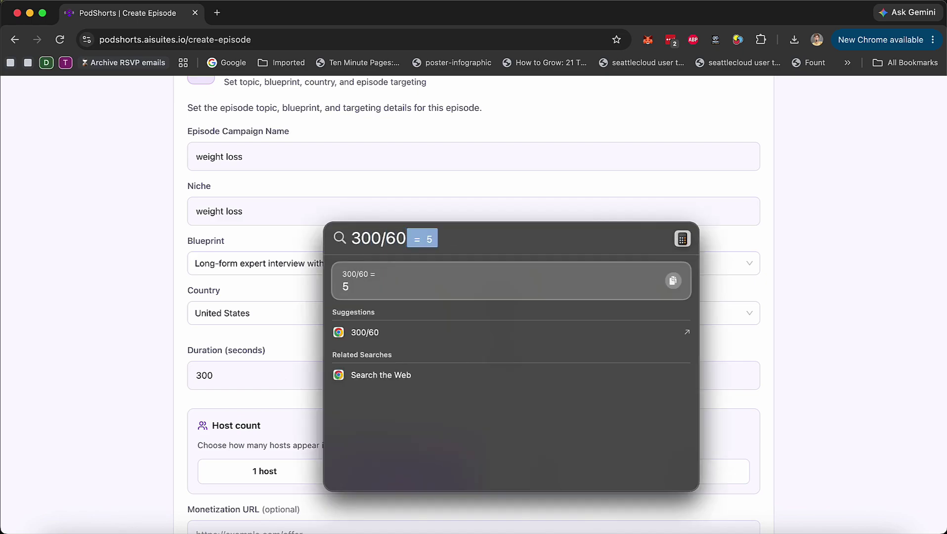
key(Escape)
key(Escape)
Set the episode duration to 120 seconds.
click(220, 386)
key(Left)
key(shift+Left)
key(shift+Left)
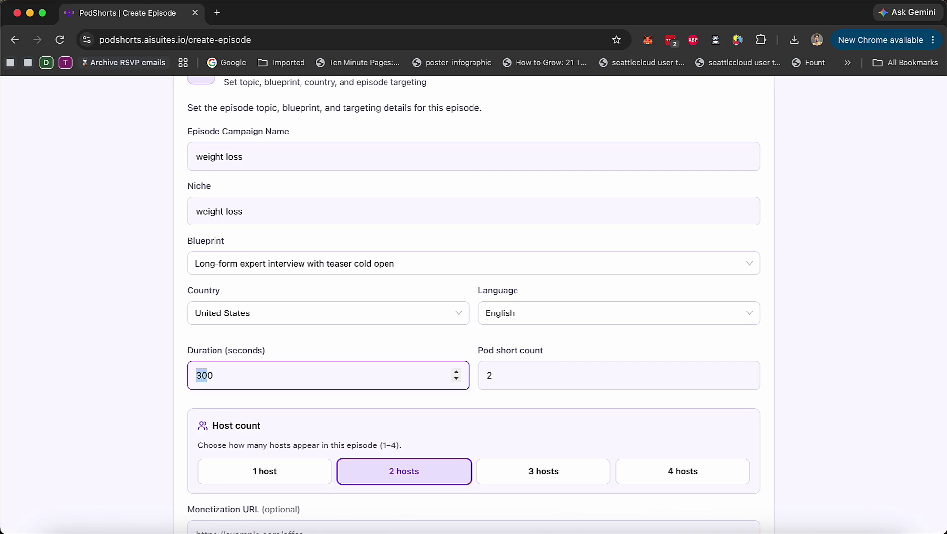
key(BackSpace)
text(10)
key(Delete)
text(2)
key(BackSpace)
key(super+z)
key(super+z)
key(super+z)
text(120)
Set the pod short count to 3.
click(528, 381)
key(BackSpace)
text(5)
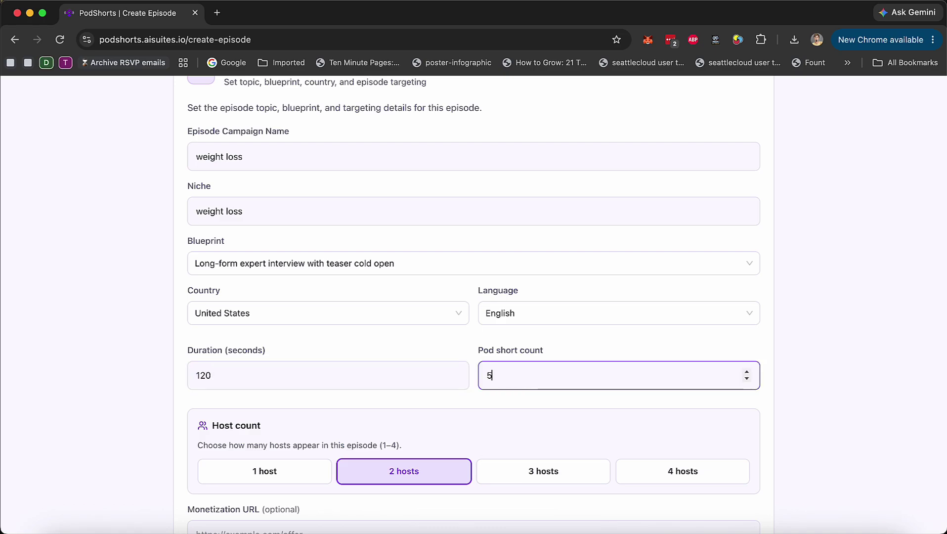
click(747, 379)
click(746, 380)
click(814, 372)
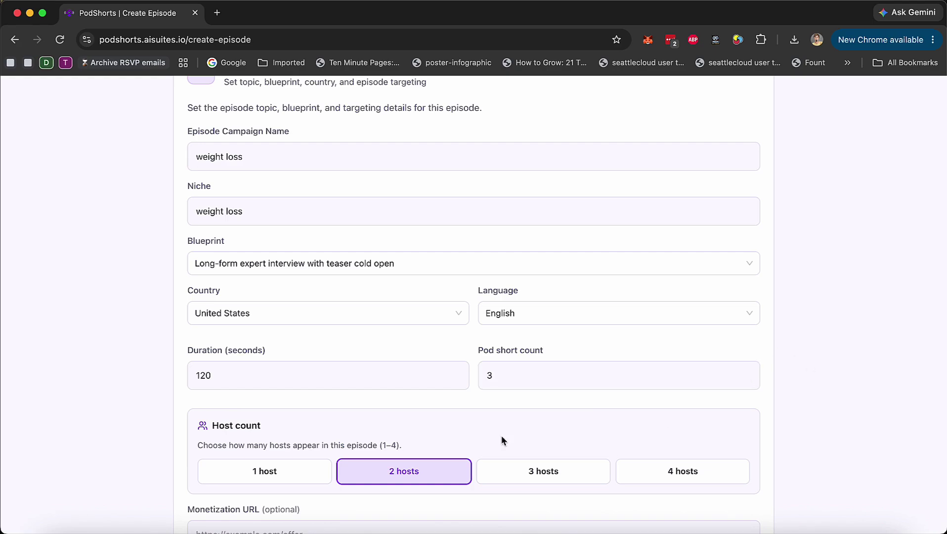
scroll(566, 443, down, 2)
scroll(566, 442, down, 1)
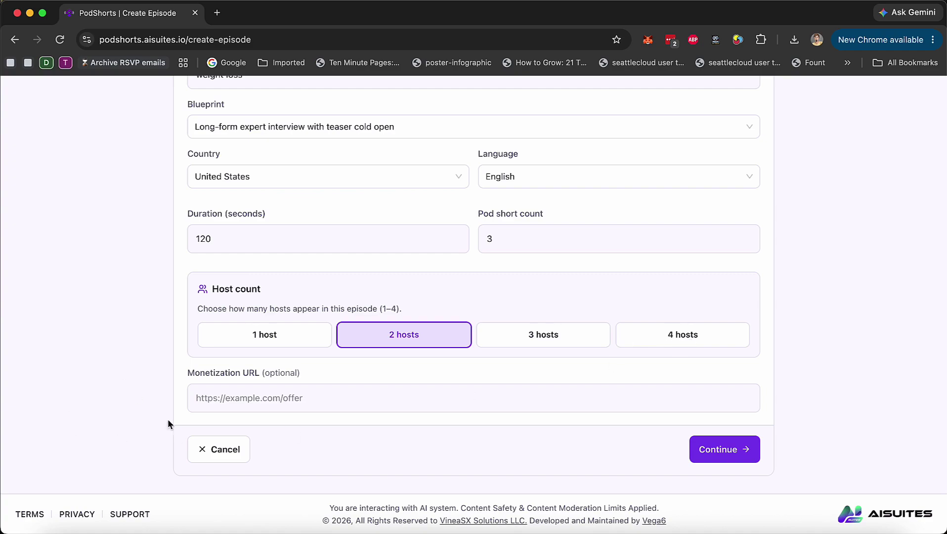
click(247, 400)
text(https://)
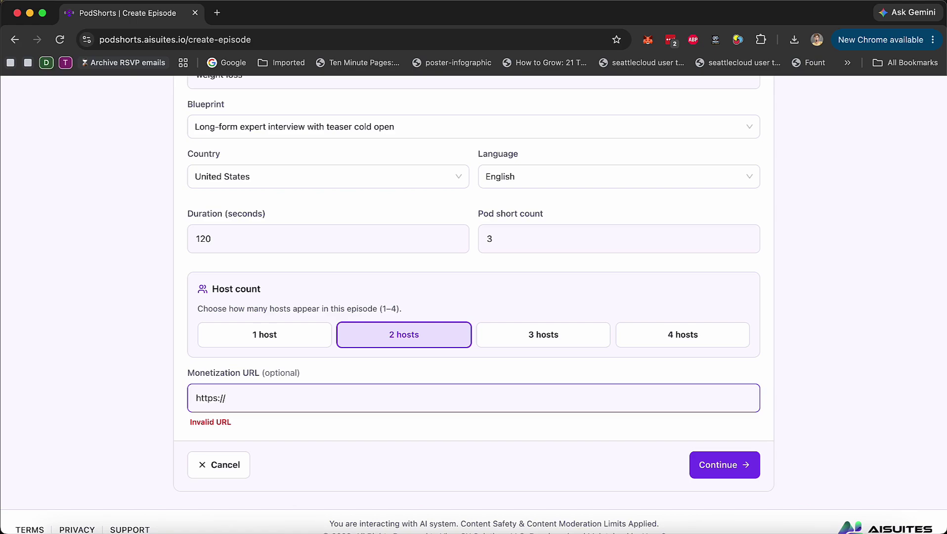
text(mywebsite.com)
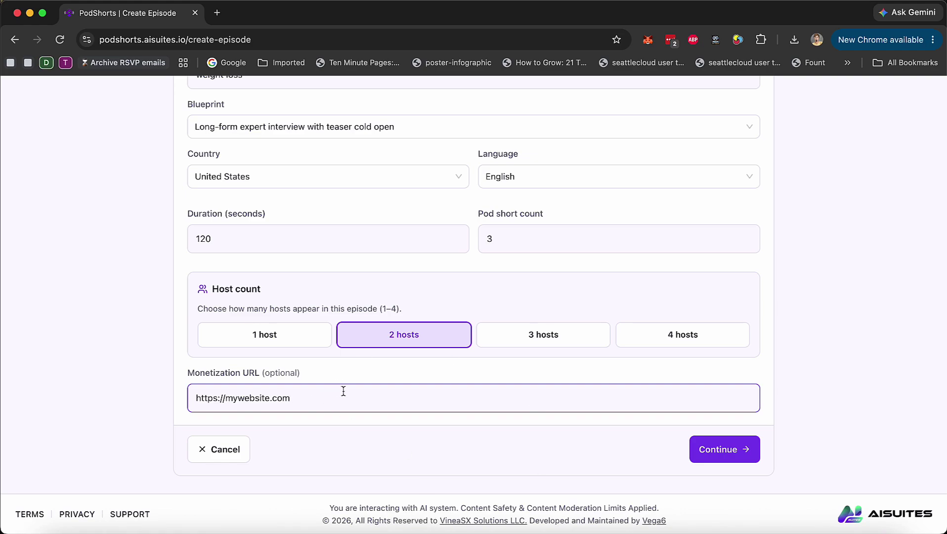
click(527, 446)
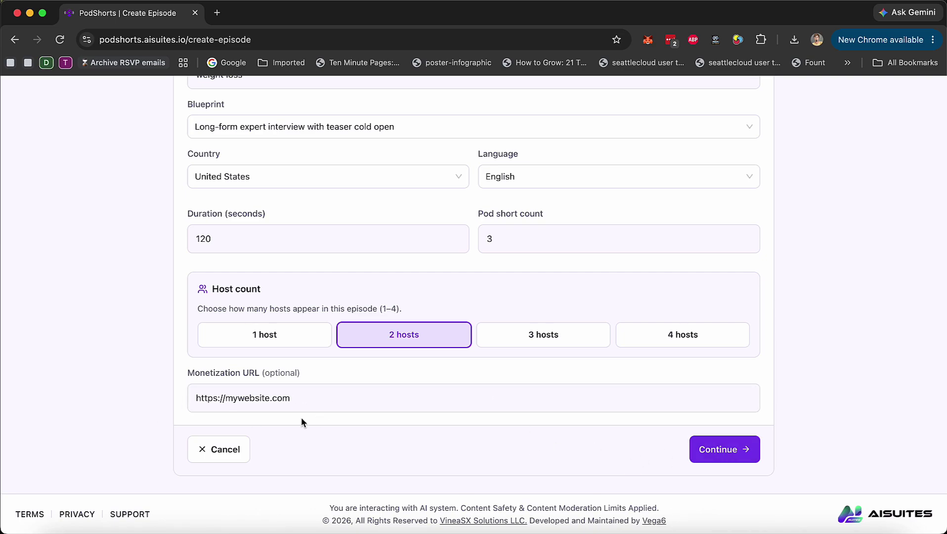
click(735, 451)
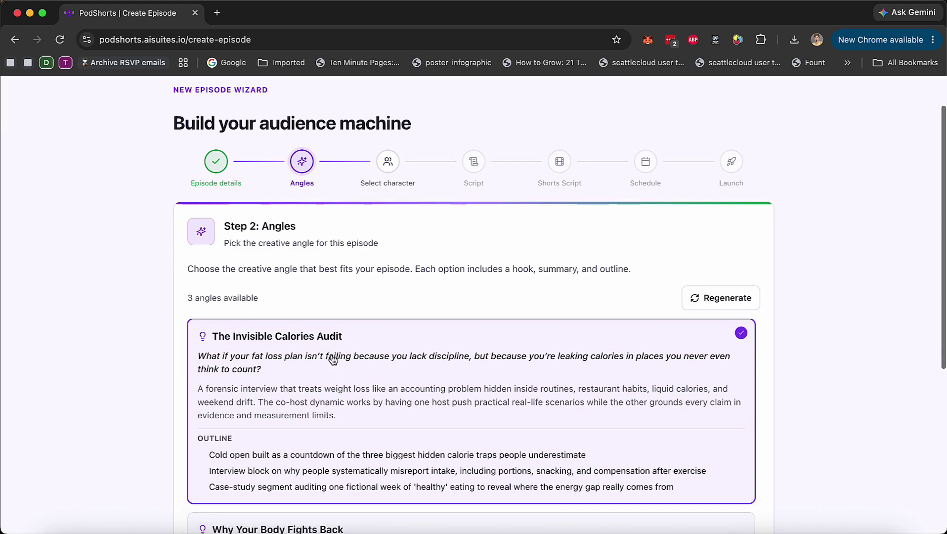
Compare the offered creative angles and select "Why Your Body Fights Back" for the episode.
scroll(151, 364, down, 4)
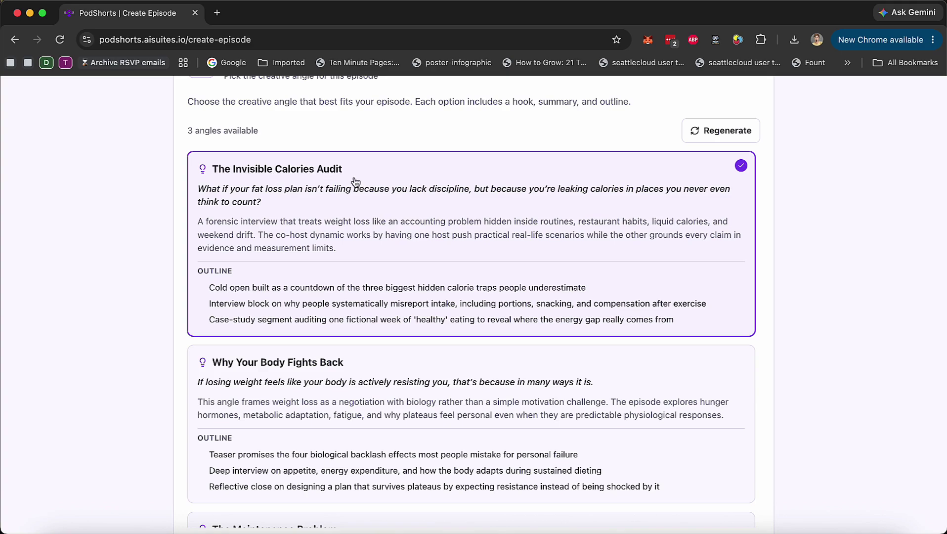
scroll(342, 237, down, 3)
click(306, 281)
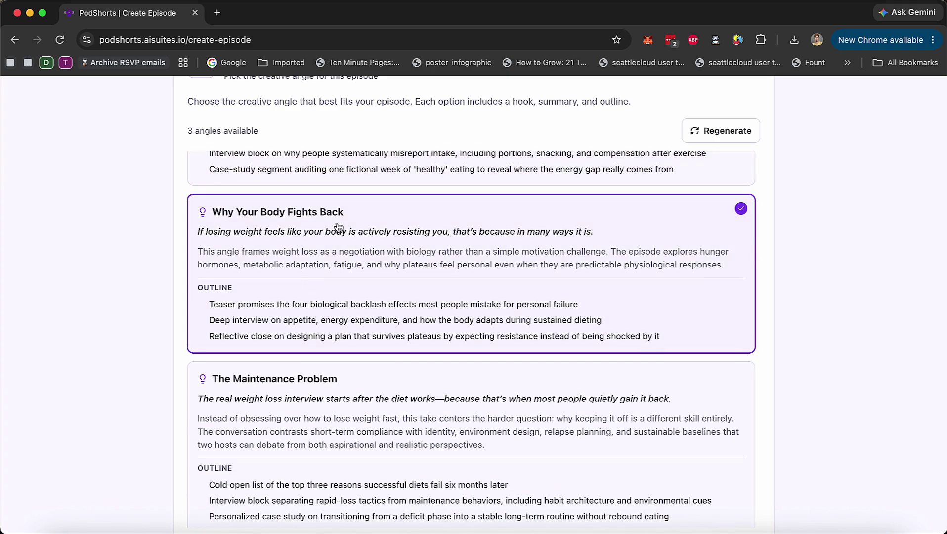
click(261, 452)
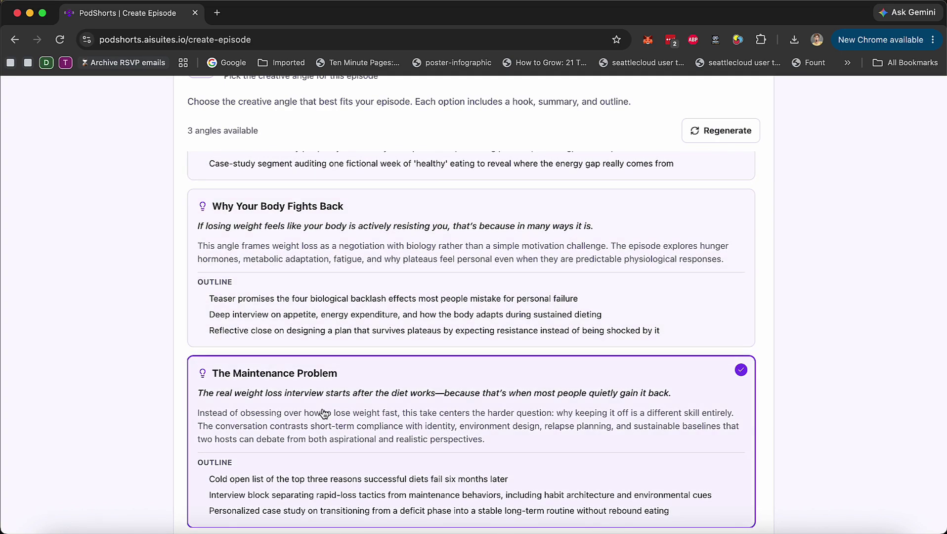
click(305, 276)
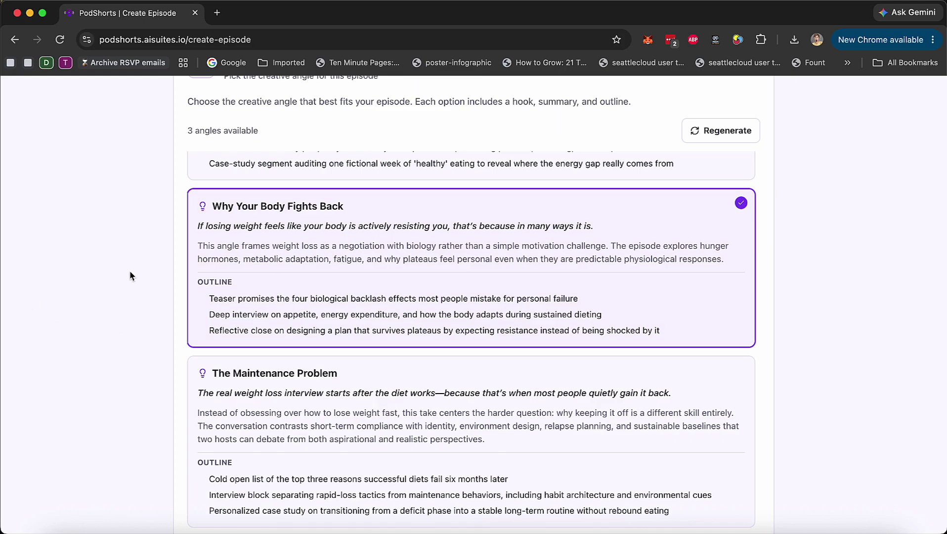
Examine the hooks, summaries and outlines of the available angles and the option to regenerate them.
scroll(130, 275, up, 5)
scroll(131, 275, down, 7)
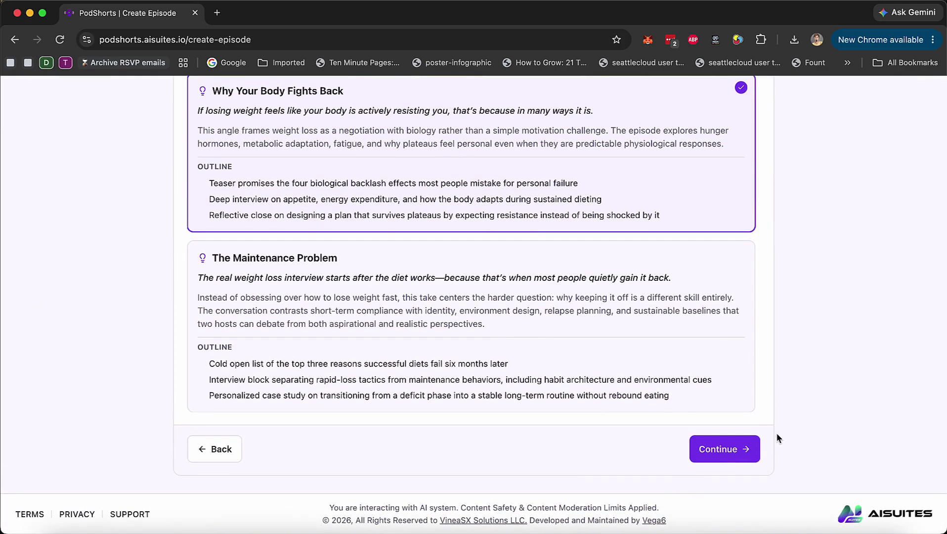
scroll(794, 404, up, 5)
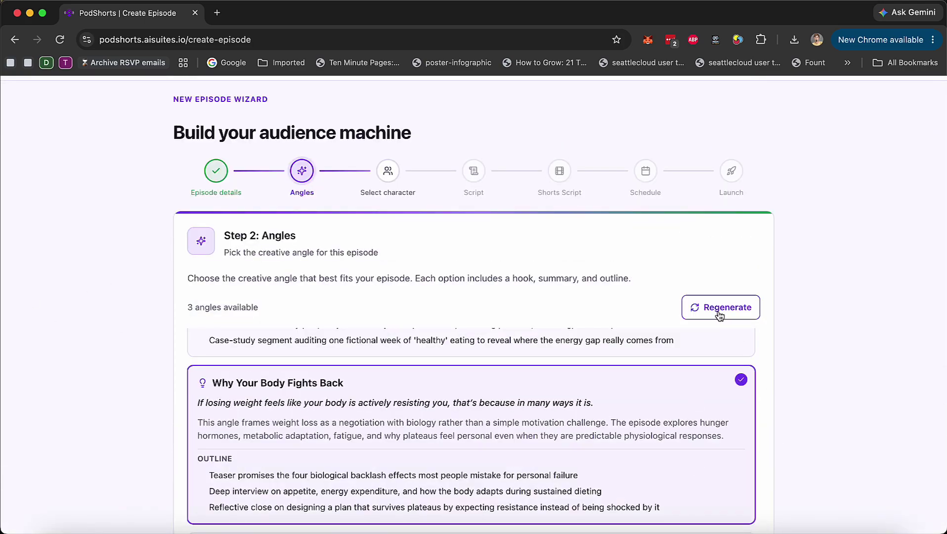
scroll(691, 387, up, 3)
scroll(839, 321, down, 5)
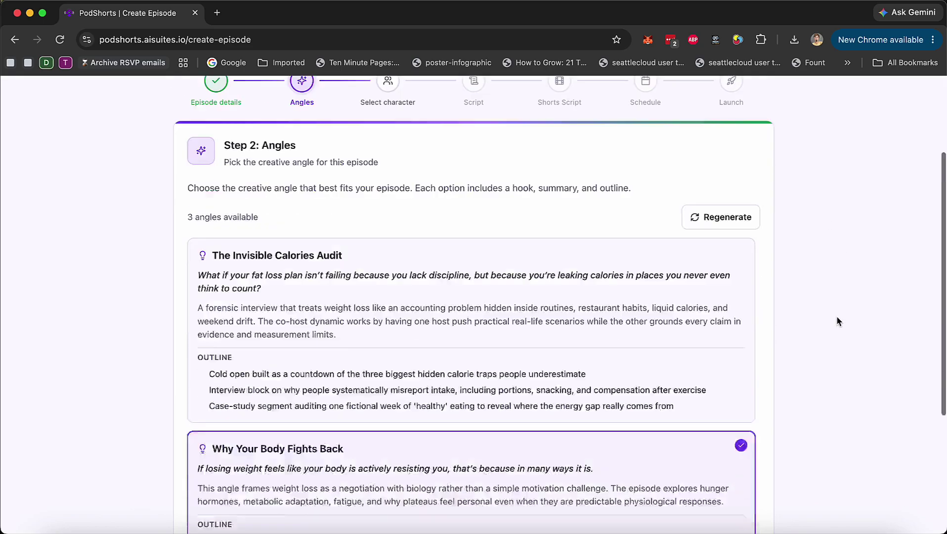
scroll(490, 364, down, 2)
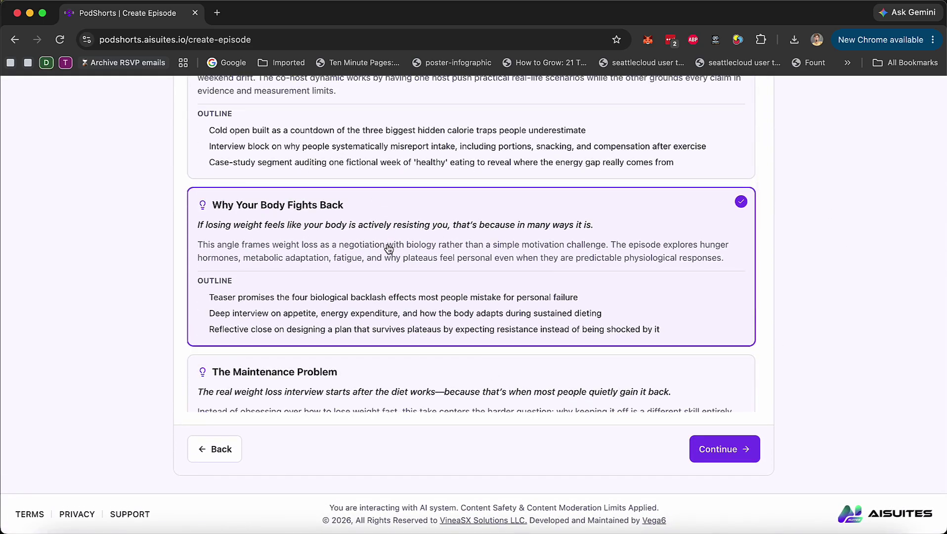
scroll(69, 297, up, 10)
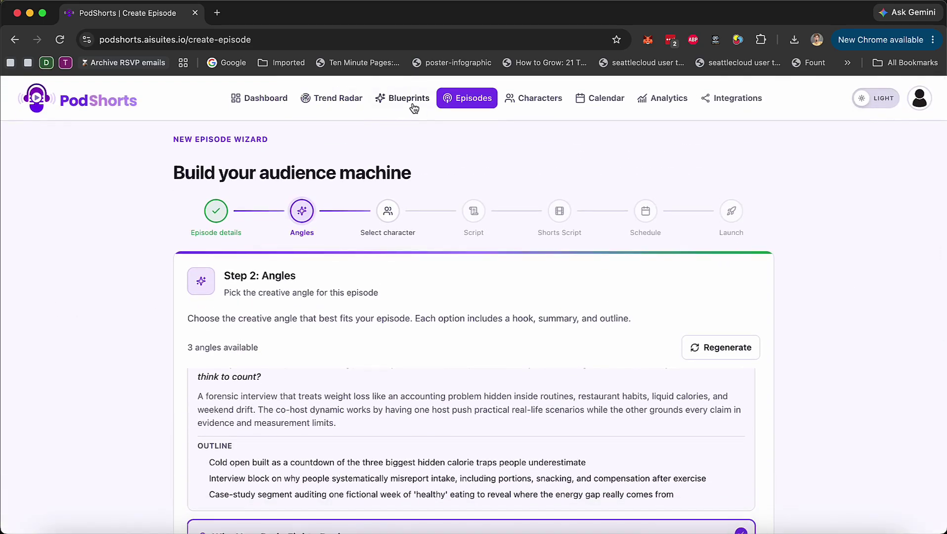
scroll(429, 207, down, 1)
scroll(429, 208, down, 6)
Continue to character selection and assign the second listed character to Host 1.
click(727, 449)
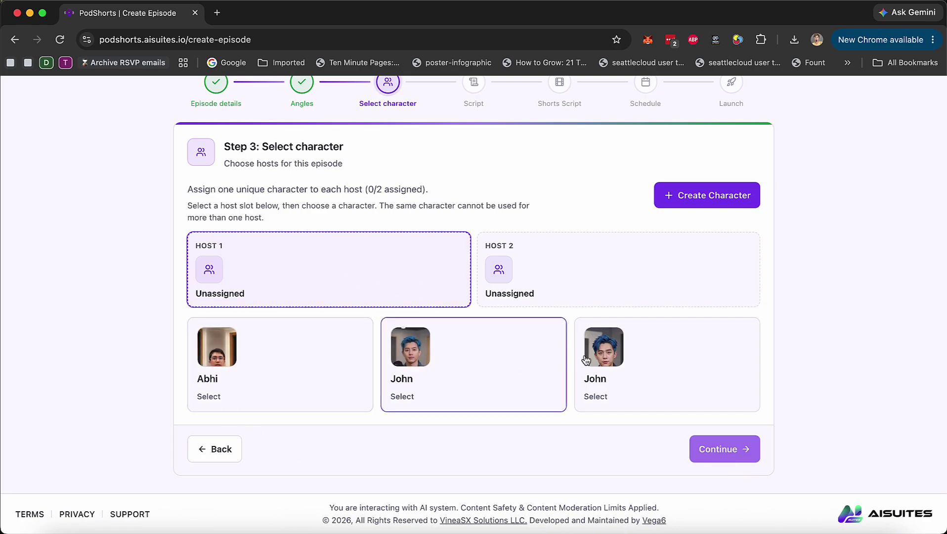
scroll(575, 374, up, 5)
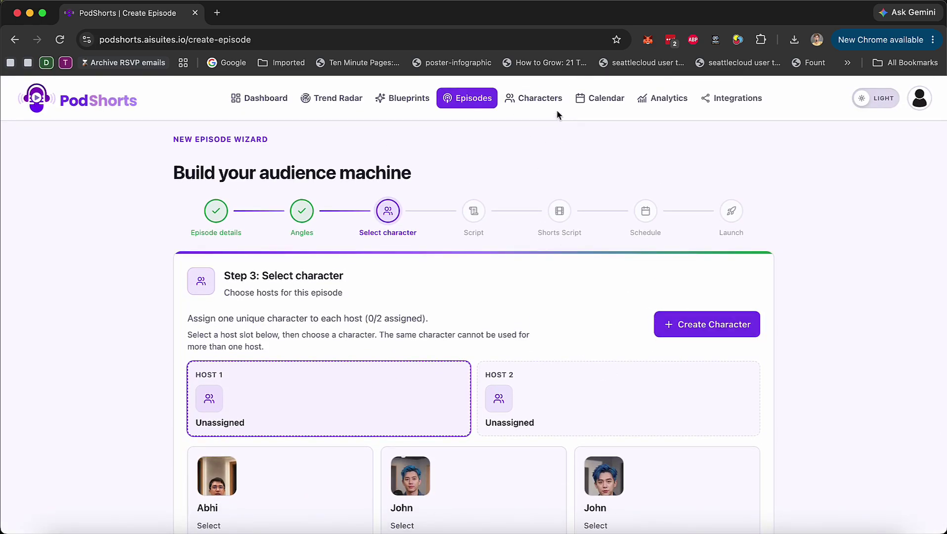
scroll(624, 291, down, 3)
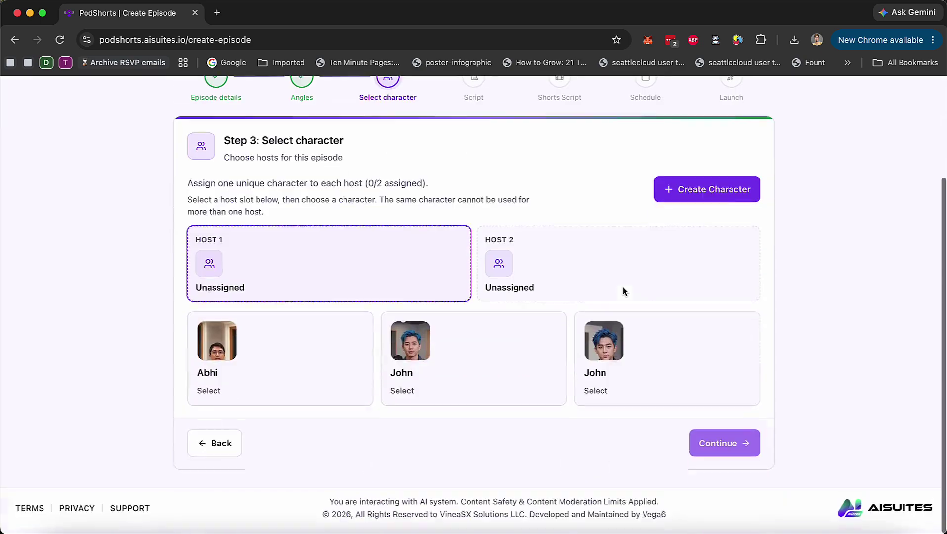
click(517, 358)
Check the ways to create a new character and choose to generate one with AI.
click(706, 201)
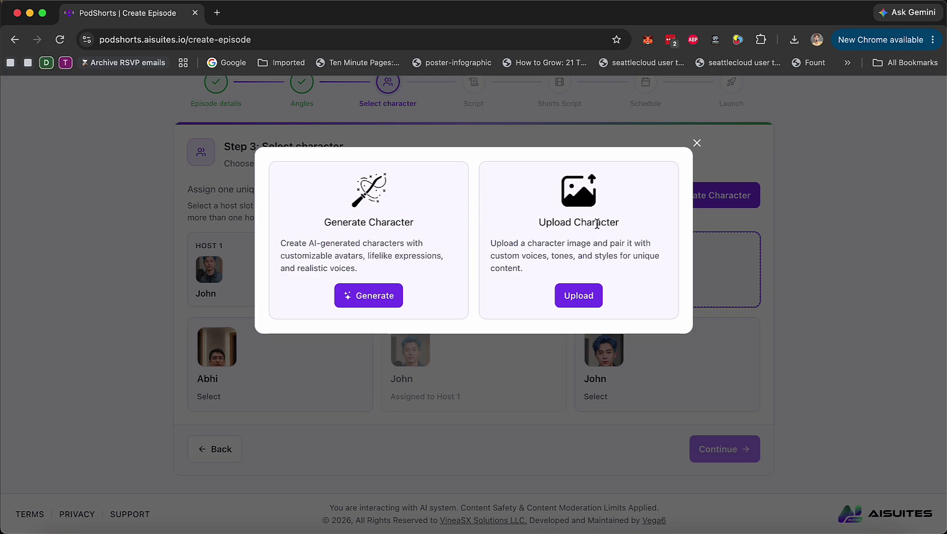
click(698, 142)
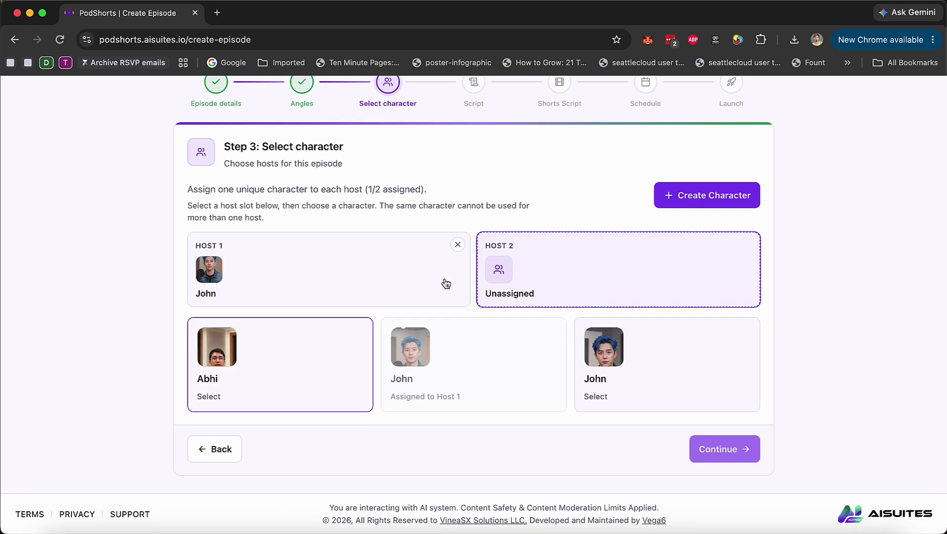
click(710, 187)
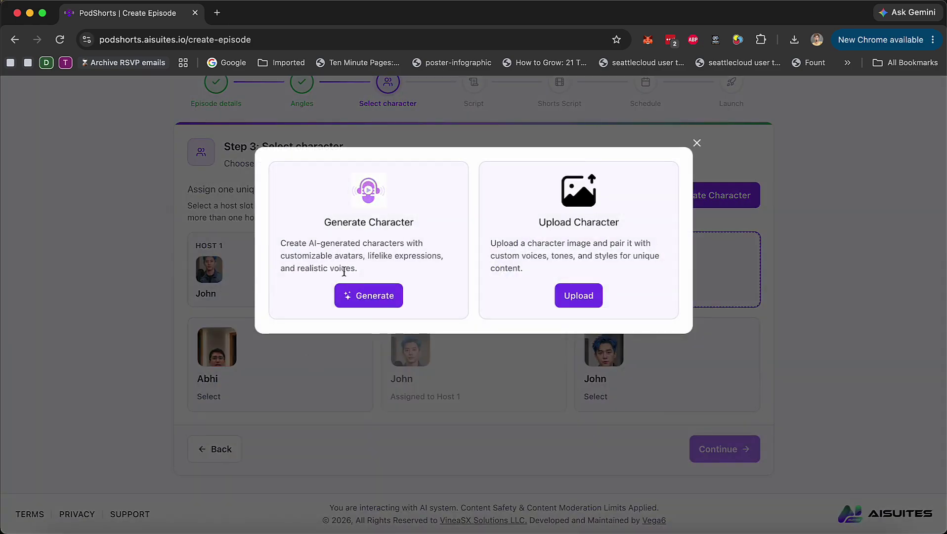
click(371, 302)
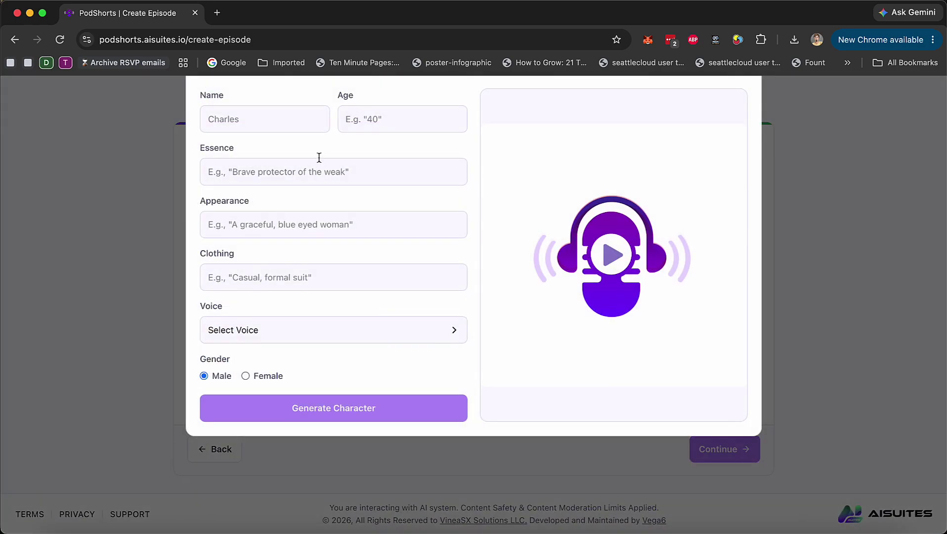
Enter the character's name, age 25, essence "young scientist and doctor", appearance "smart looking eye glasses wearing man from US" and clothing "formal".
click(283, 155)
text(Max)
key(Tab)
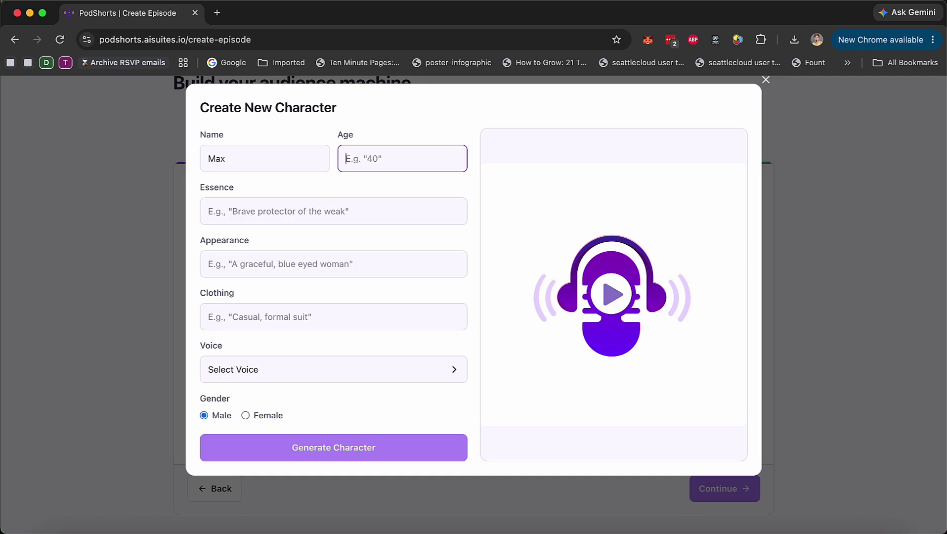
text(25)
click(463, 220)
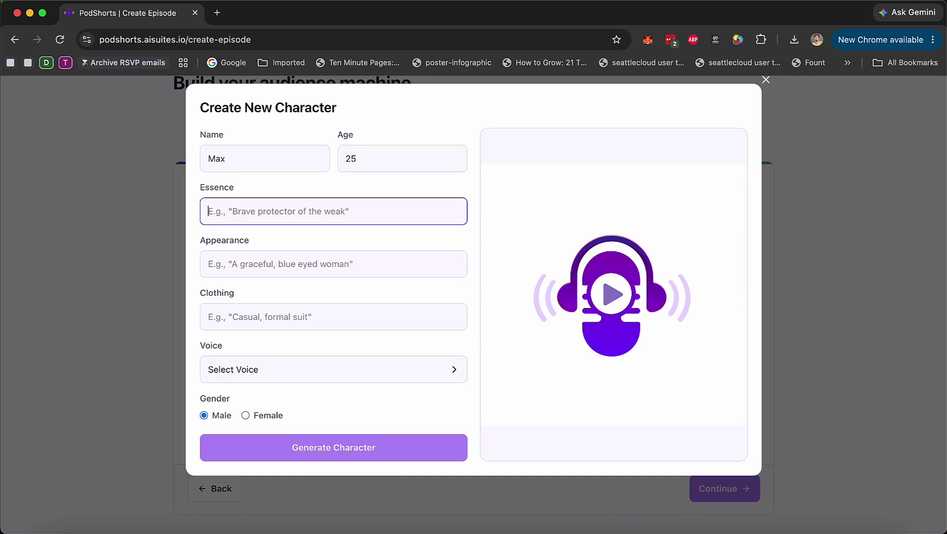
text(young scientist and doctor)
click(385, 264)
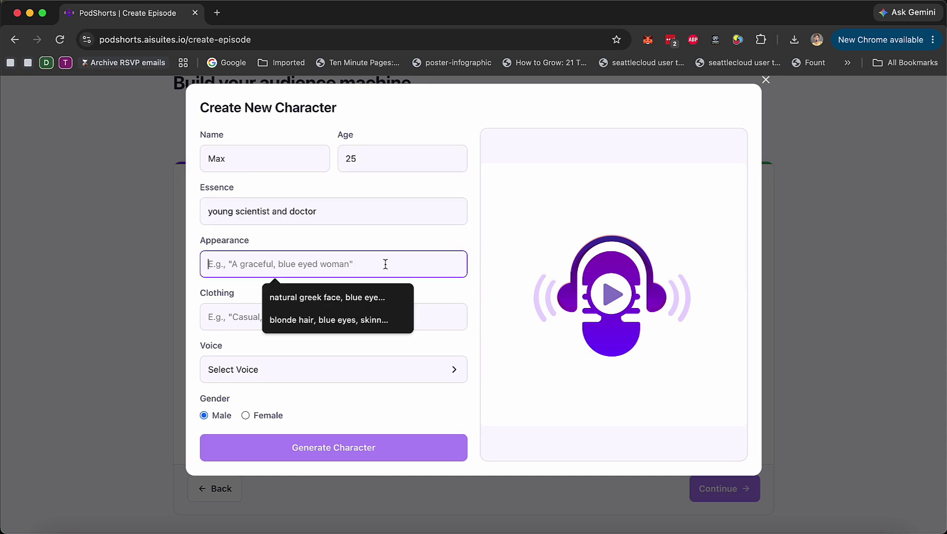
text(s)
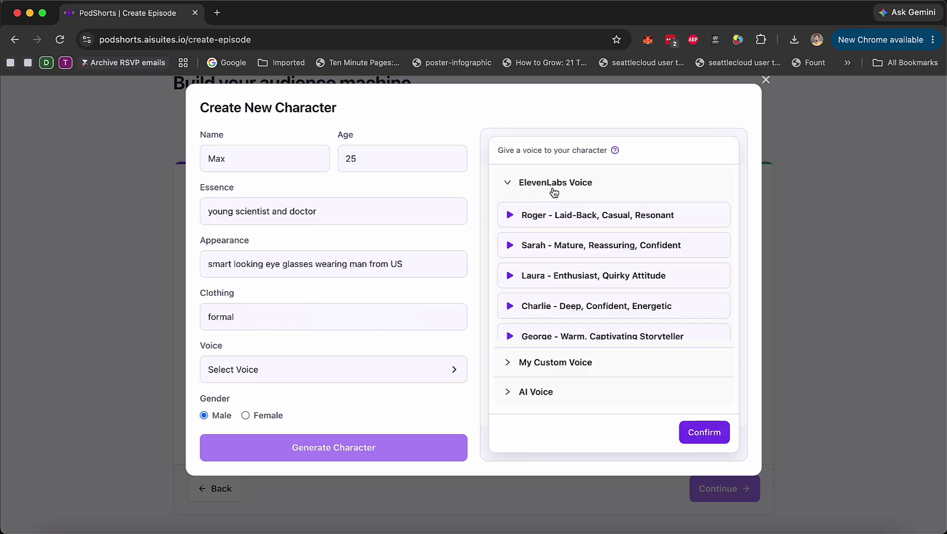
Examine the ElevenLabs, custom and AI voice sources available for the new character.
click(554, 191)
click(550, 217)
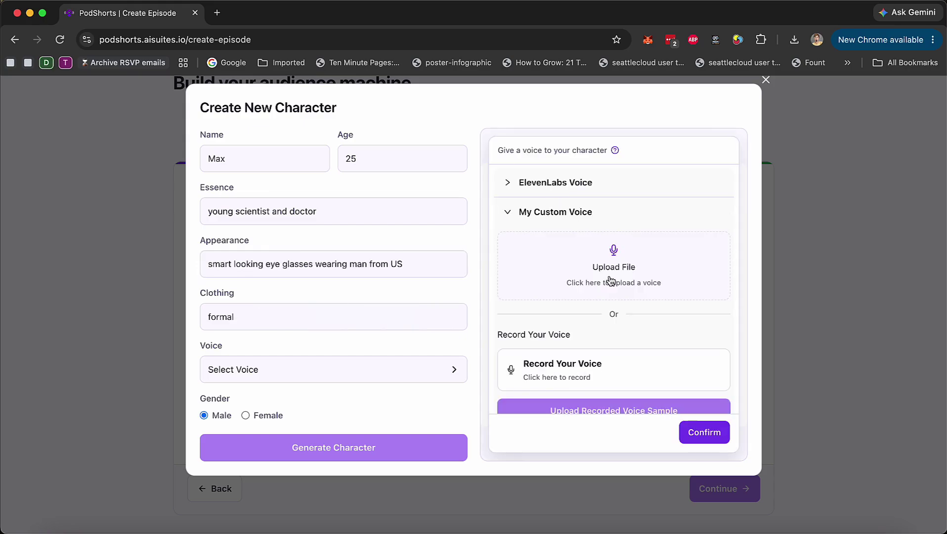
scroll(568, 282, down, 2)
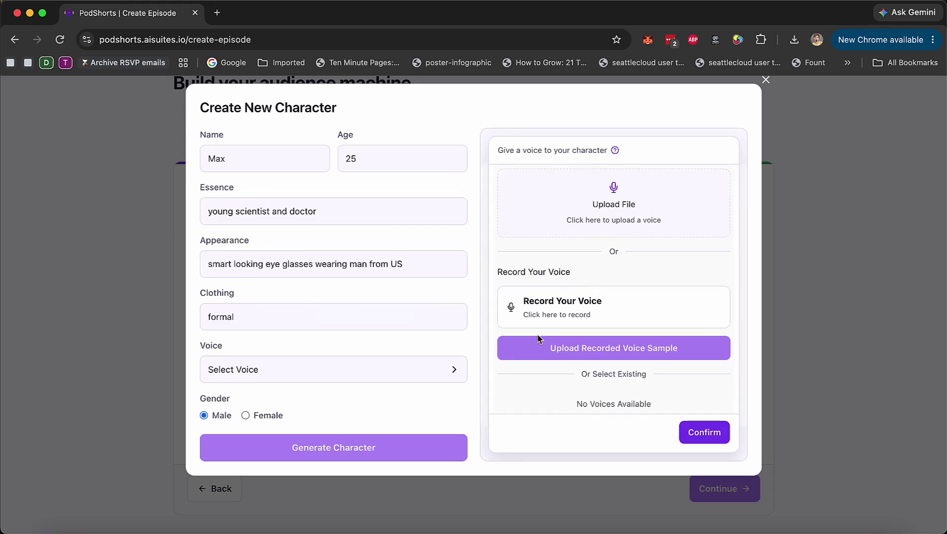
scroll(572, 303, up, 2)
click(555, 212)
click(536, 244)
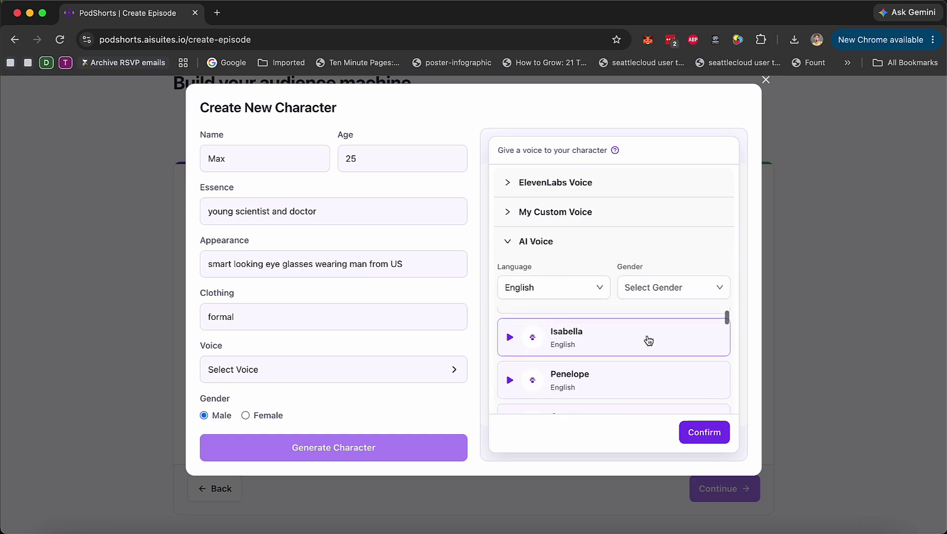
click(533, 242)
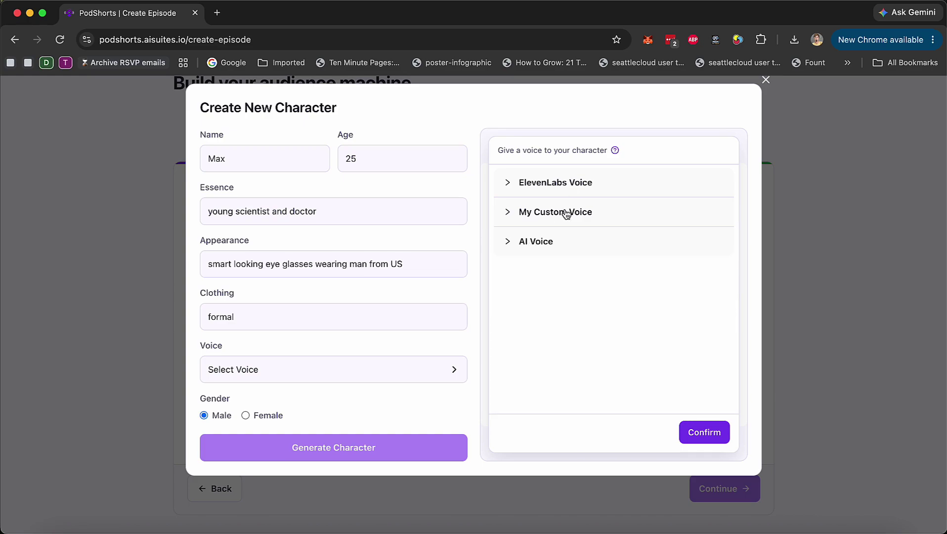
Give the character the English AI voice Noah and generate the character.
click(540, 245)
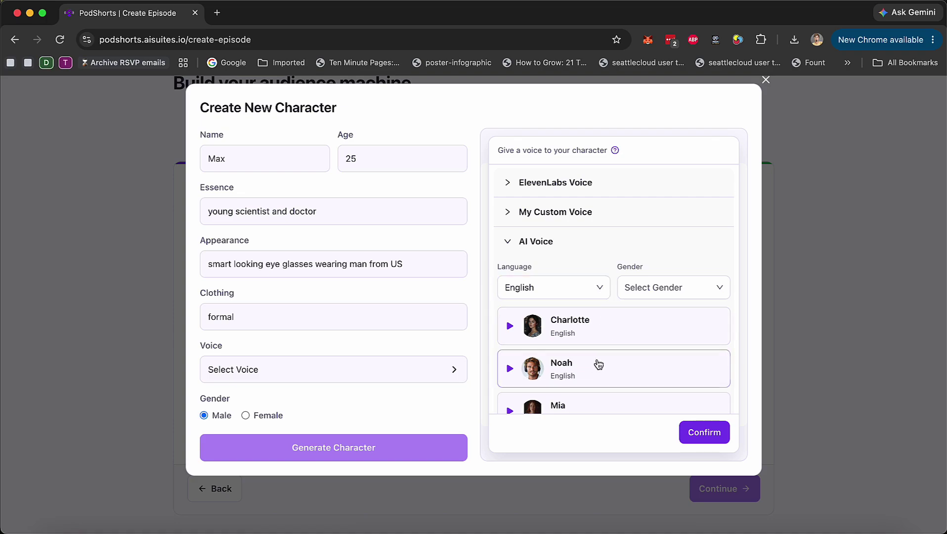
click(591, 376)
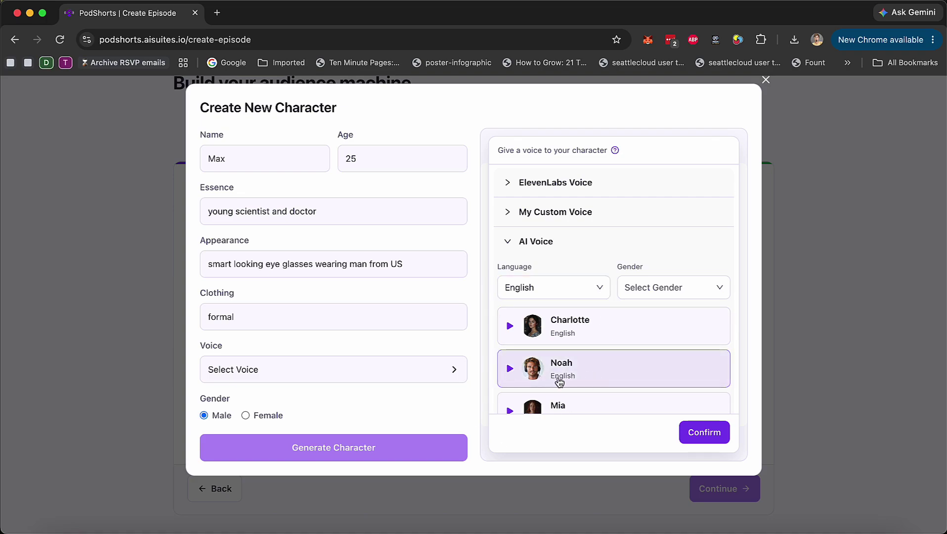
click(707, 434)
scroll(306, 414, down, 1)
click(339, 408)
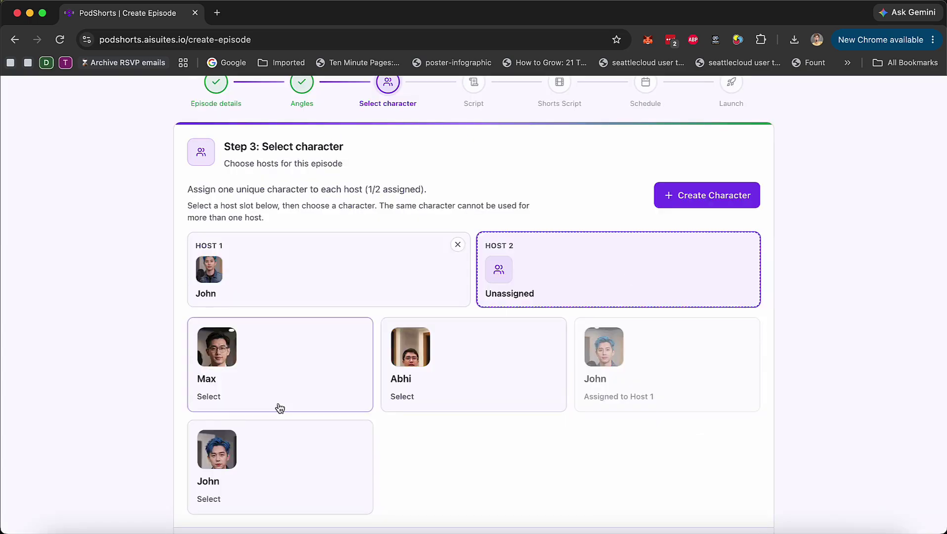
Assign the newly generated character to Host 2 and continue to the episode script.
click(279, 363)
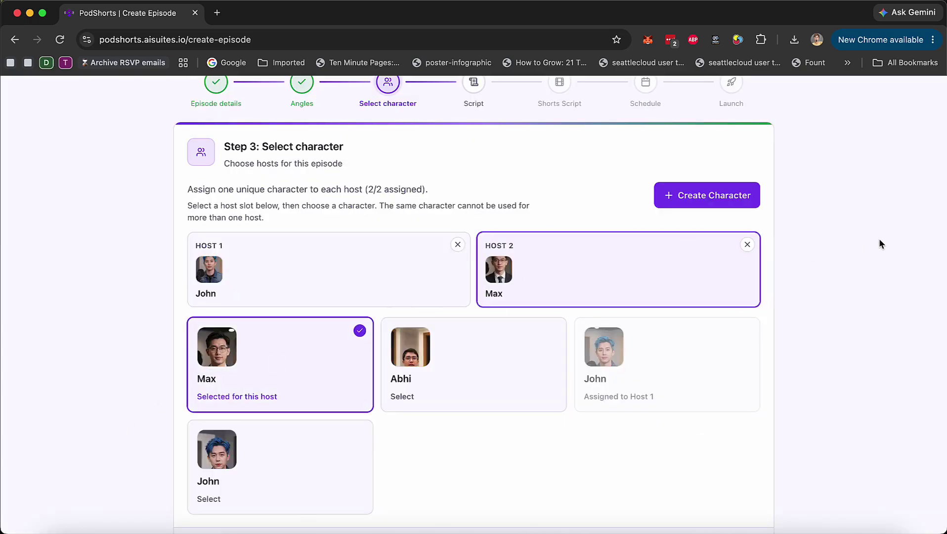
scroll(608, 422, down, 3)
click(726, 449)
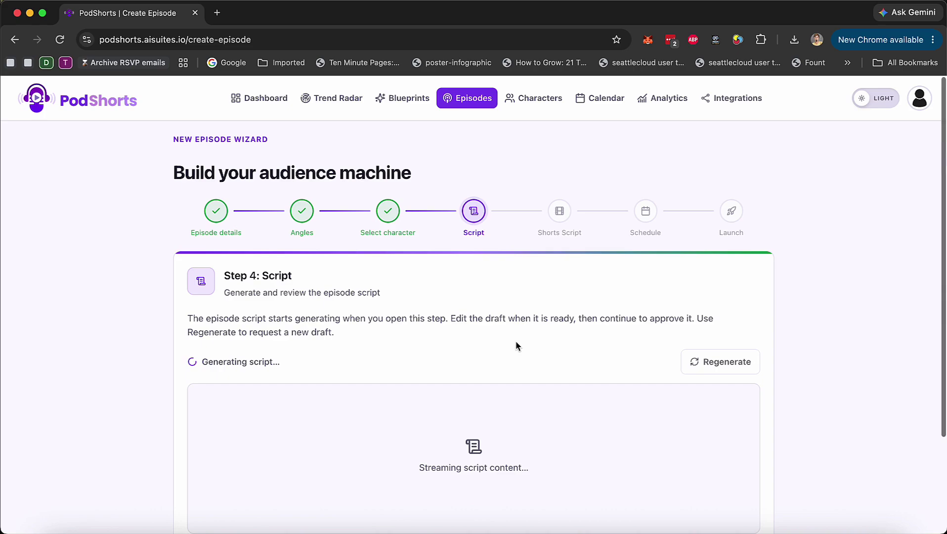
Review the generated episode script from hook to CTA and continue to the shorts scripts.
scroll(517, 345, down, 3)
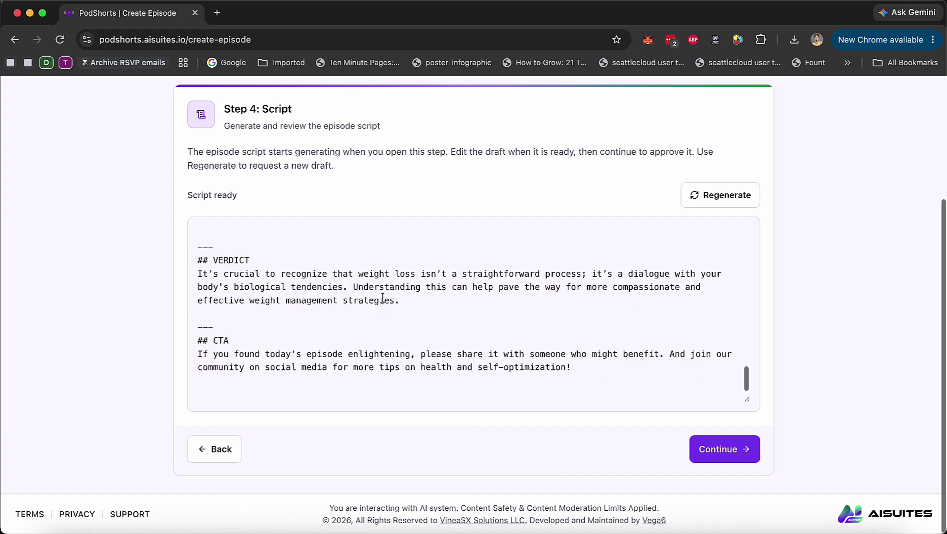
click(338, 287)
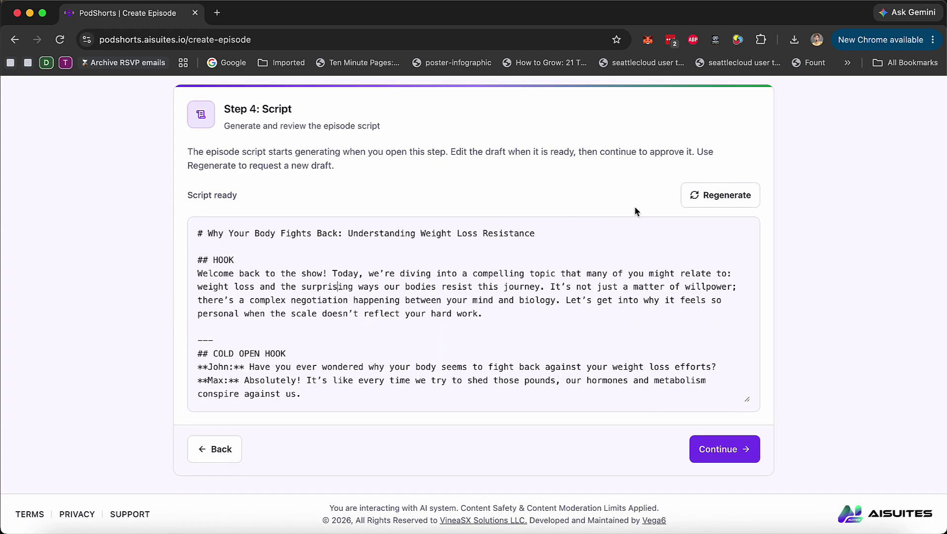
click(730, 450)
scroll(844, 356, up, 3)
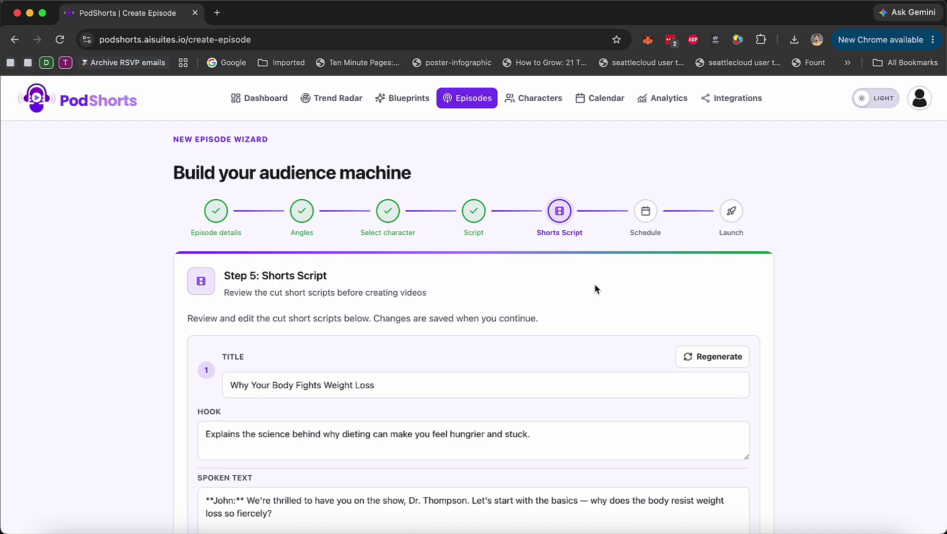
Review the titles, hooks and spoken text of the short scripts, and continue to scheduling.
scroll(594, 288, down, 1)
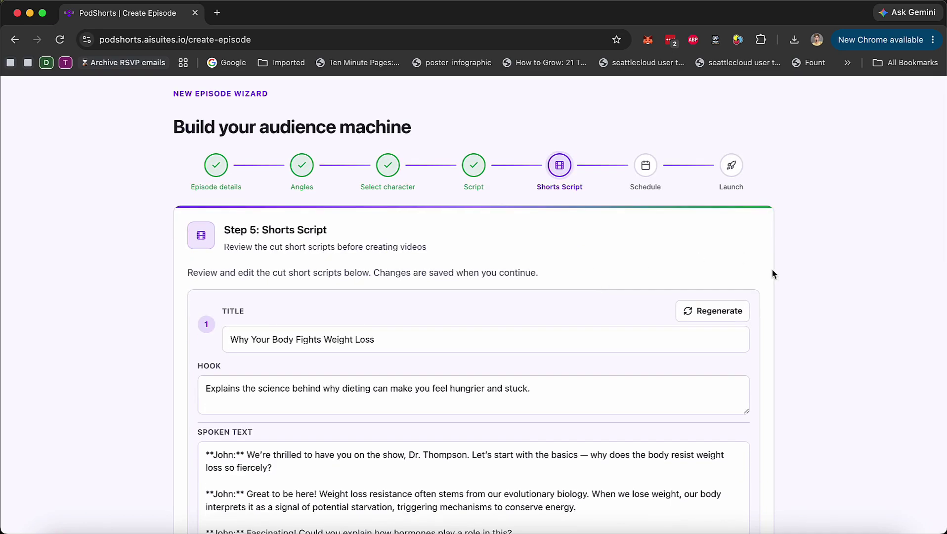
scroll(798, 312, down, 1)
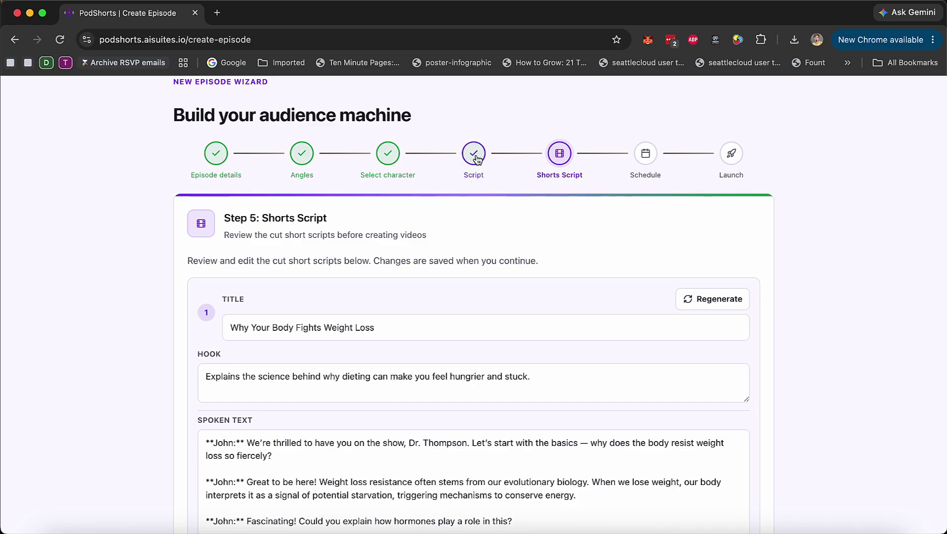
scroll(804, 390, down, 15)
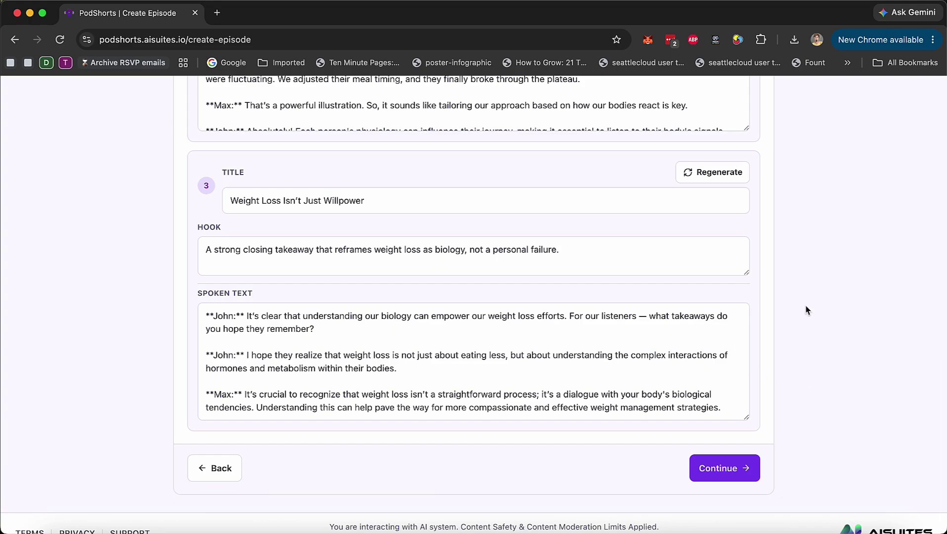
scroll(806, 310, up, 15)
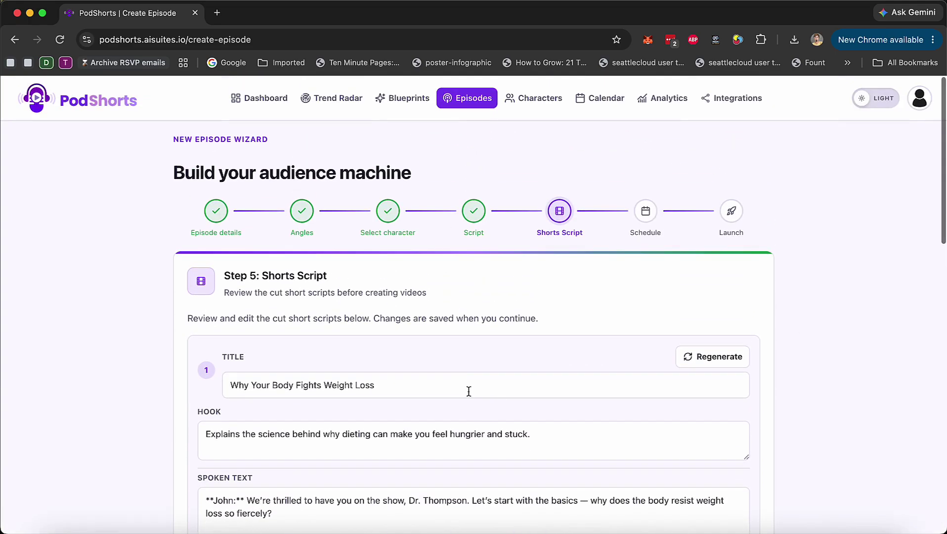
scroll(645, 336, down, 5)
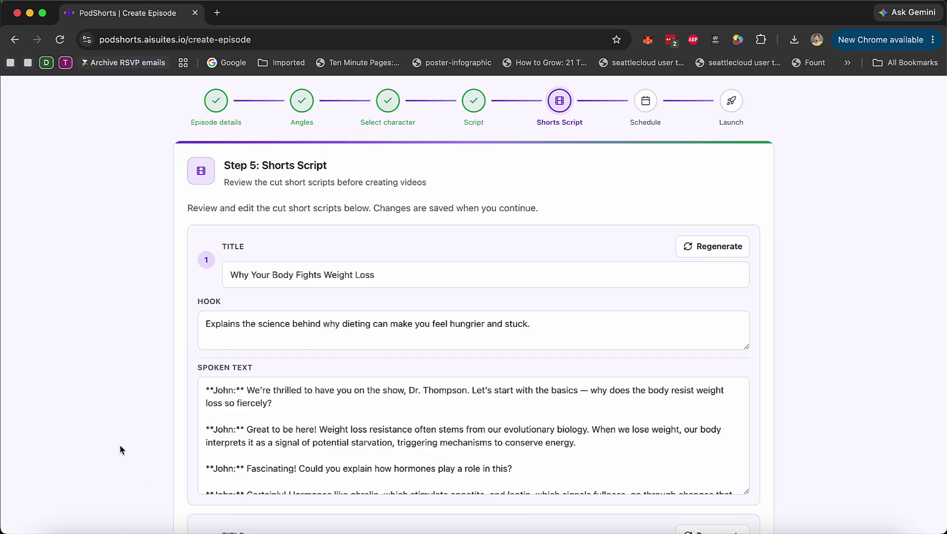
scroll(120, 449, down, 3)
scroll(355, 249, down, 12)
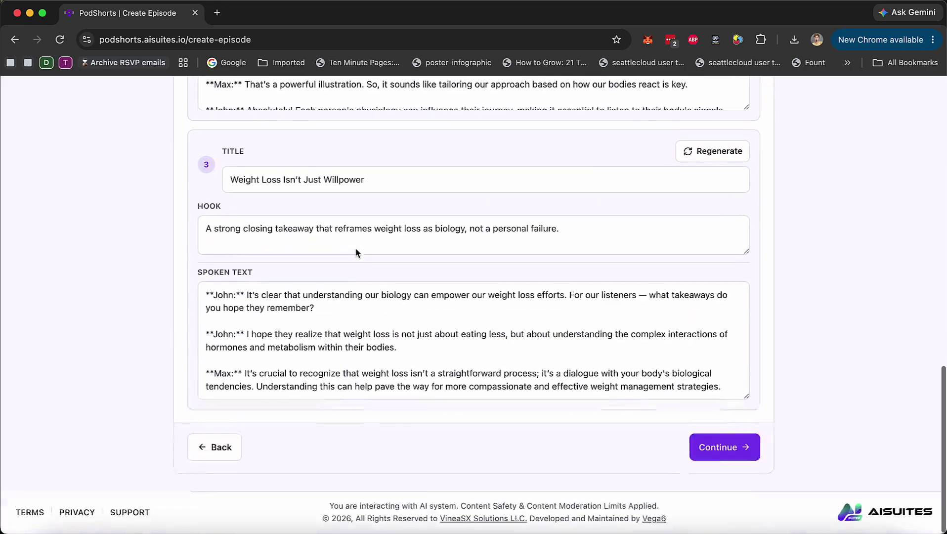
scroll(139, 445, up, 10)
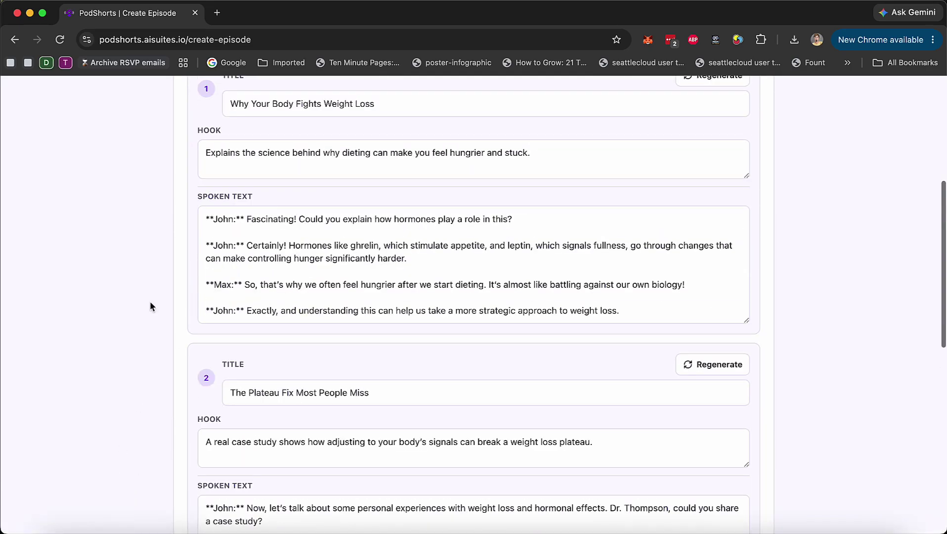
scroll(170, 226, down, 10)
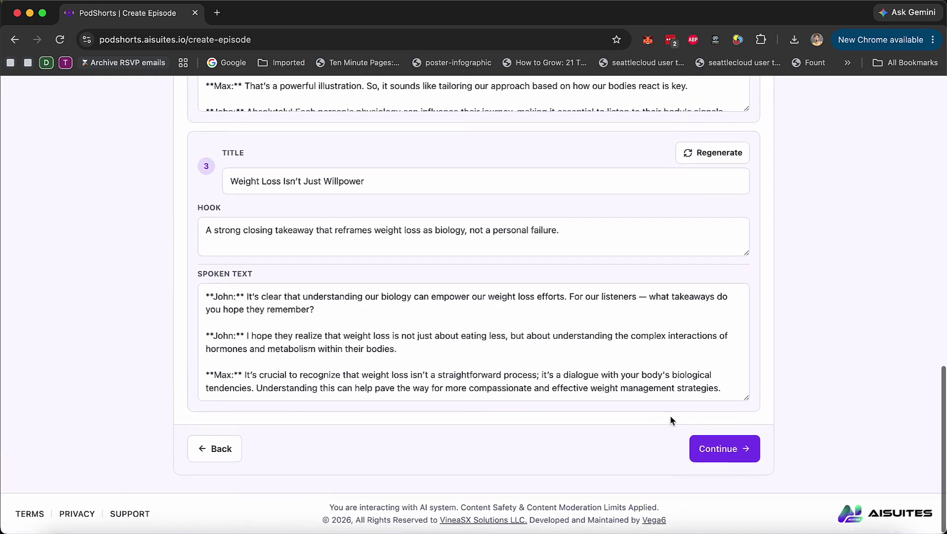
click(715, 448)
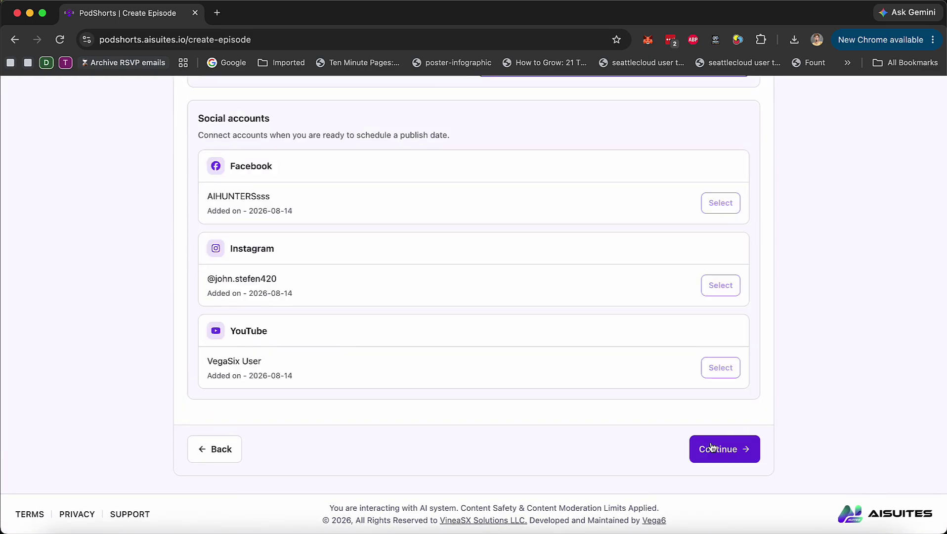
Try the Manual Schedule option and examine its date, post frequency and social account settings.
scroll(333, 392, up, 6)
scroll(451, 406, down, 7)
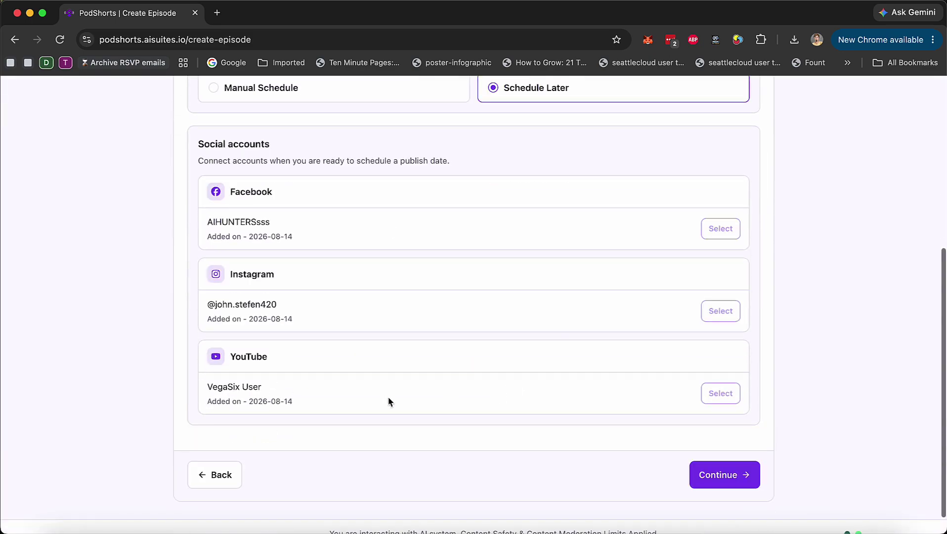
scroll(492, 414, up, 6)
click(257, 341)
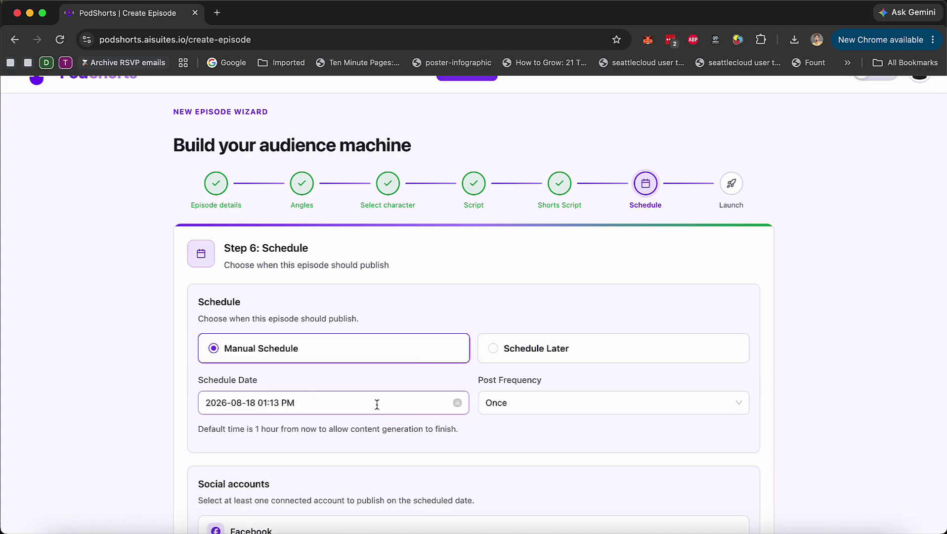
scroll(374, 410, down, 2)
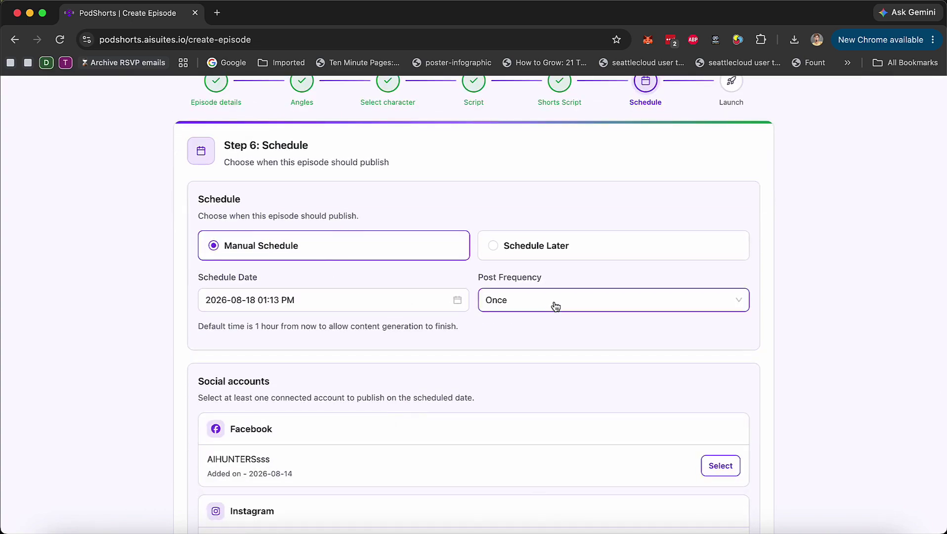
scroll(490, 418, down, 4)
scroll(629, 467, up, 2)
scroll(629, 465, up, 3)
Set the episode's publishing to Schedule Later and continue to the launch stage.
click(548, 328)
scroll(551, 388, down, 2)
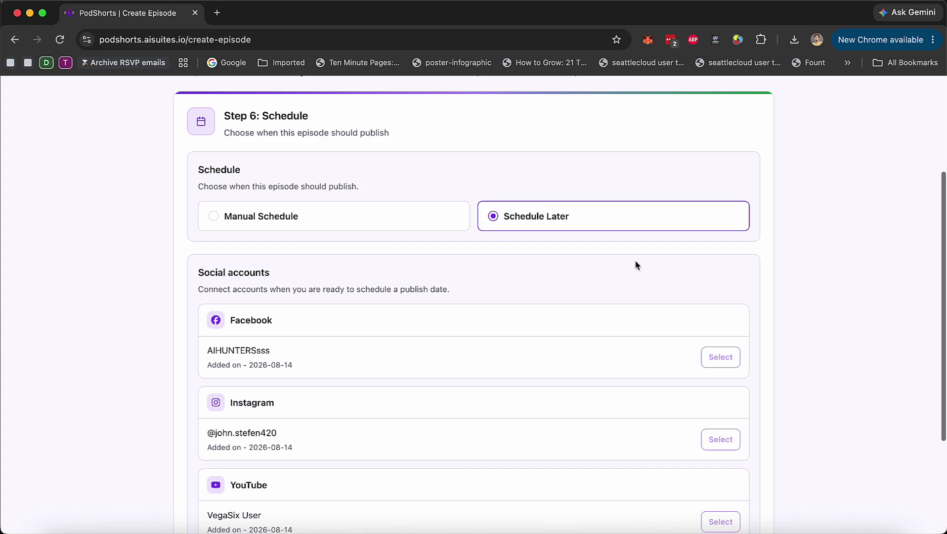
scroll(545, 439, down, 3)
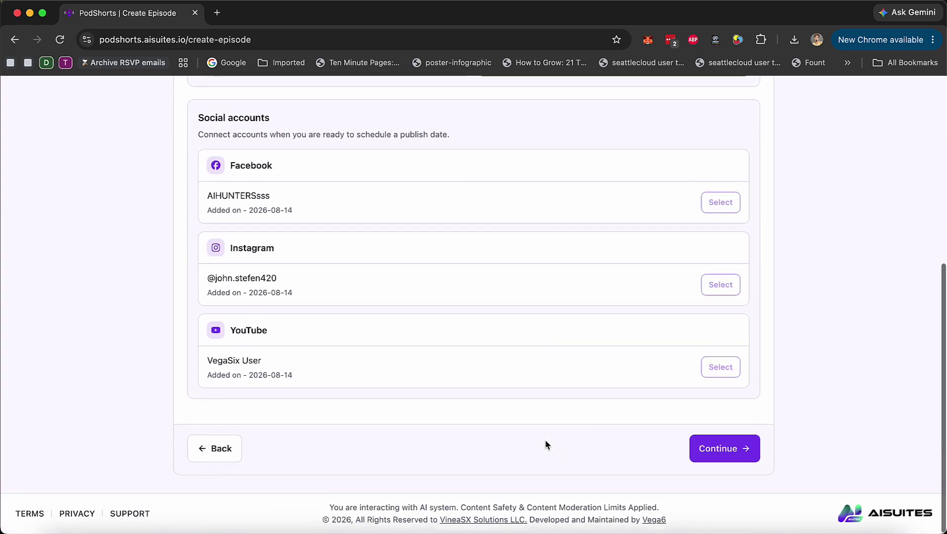
click(749, 451)
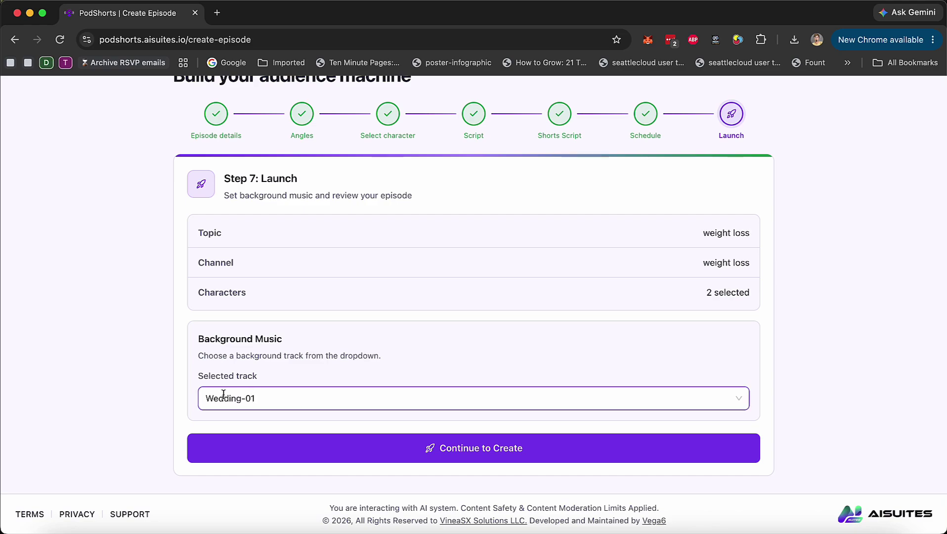
Set the episode's background music to None, look through the available tracks, and create the episode.
click(319, 402)
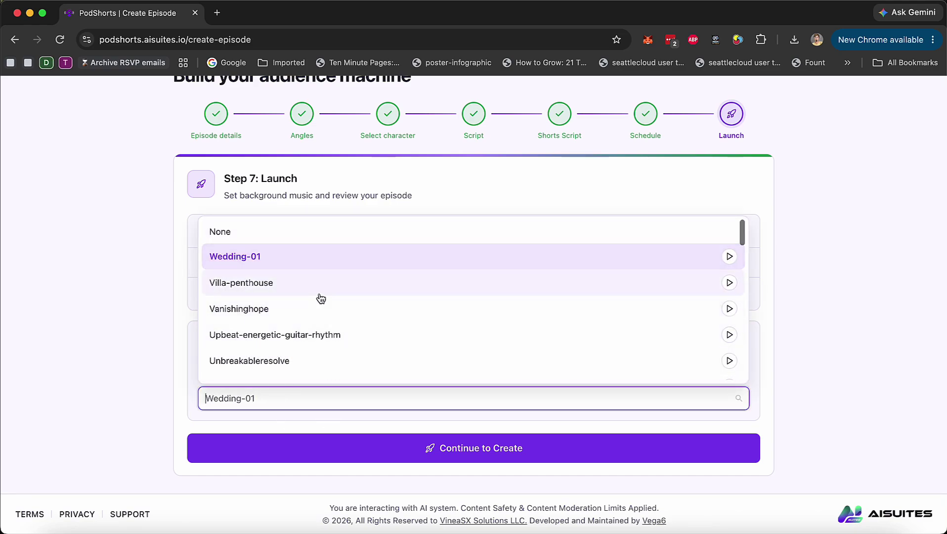
click(283, 230)
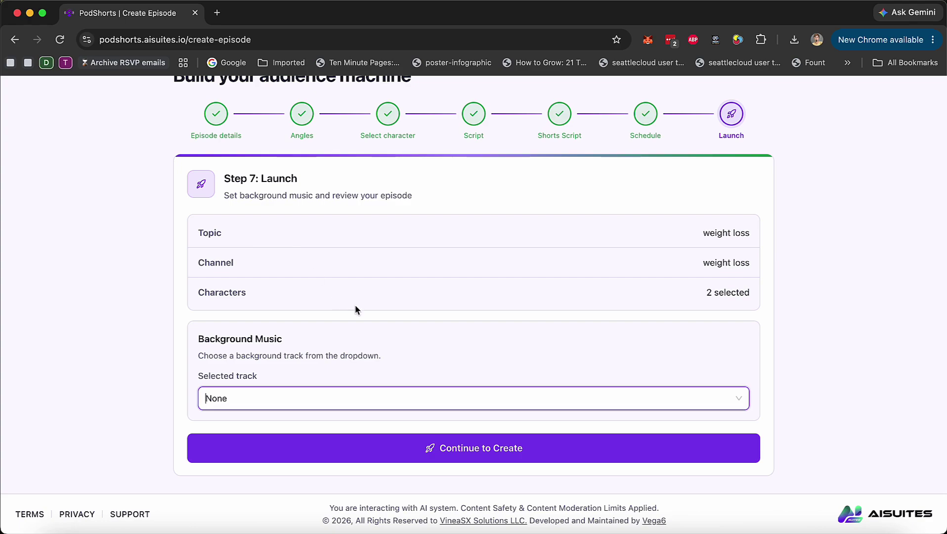
click(528, 405)
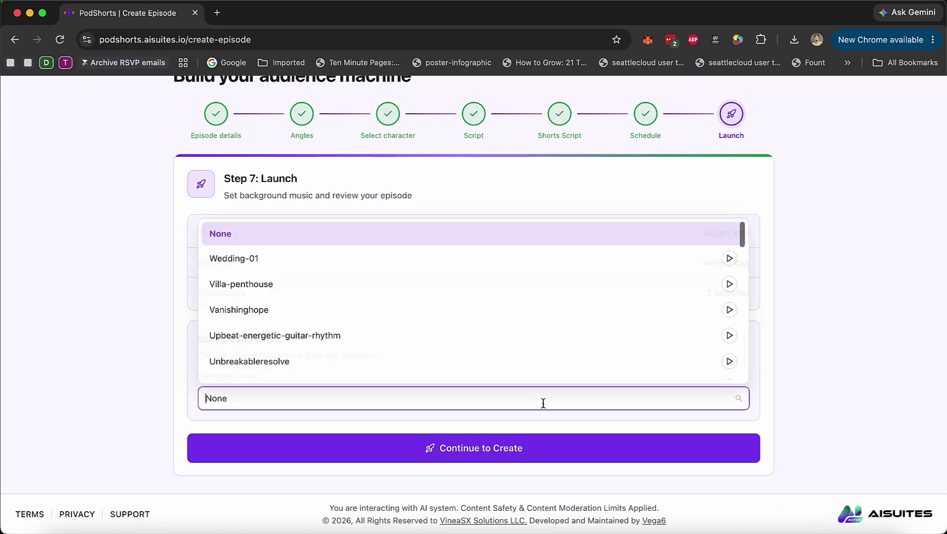
scroll(509, 306, down, 15)
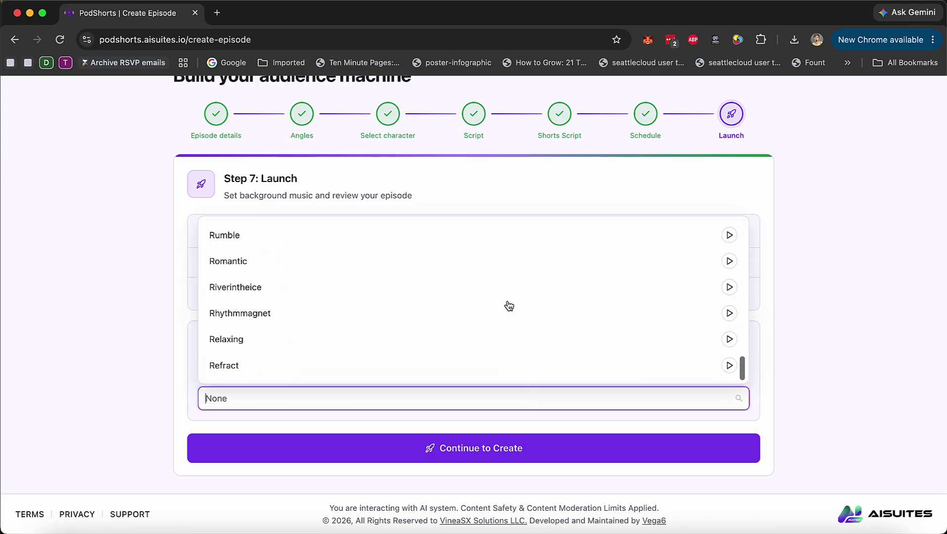
click(803, 276)
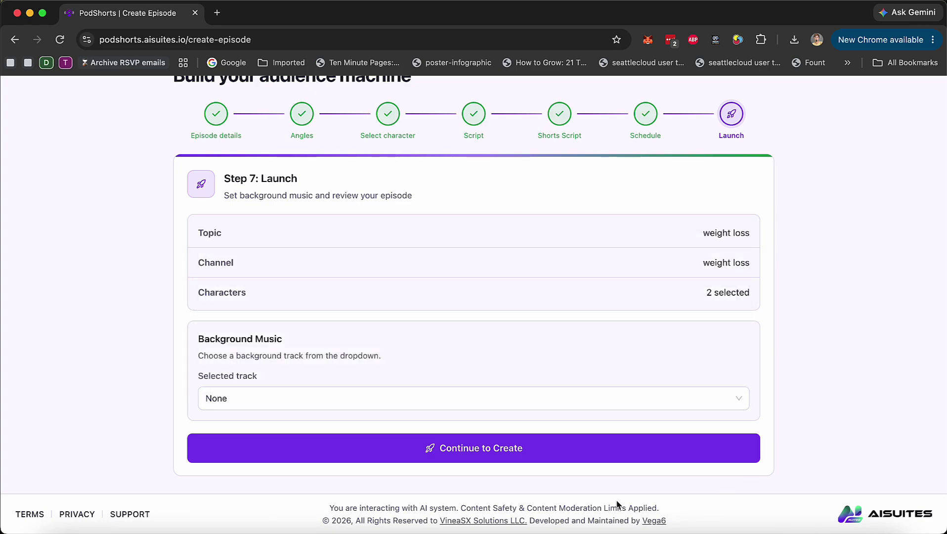
click(491, 449)
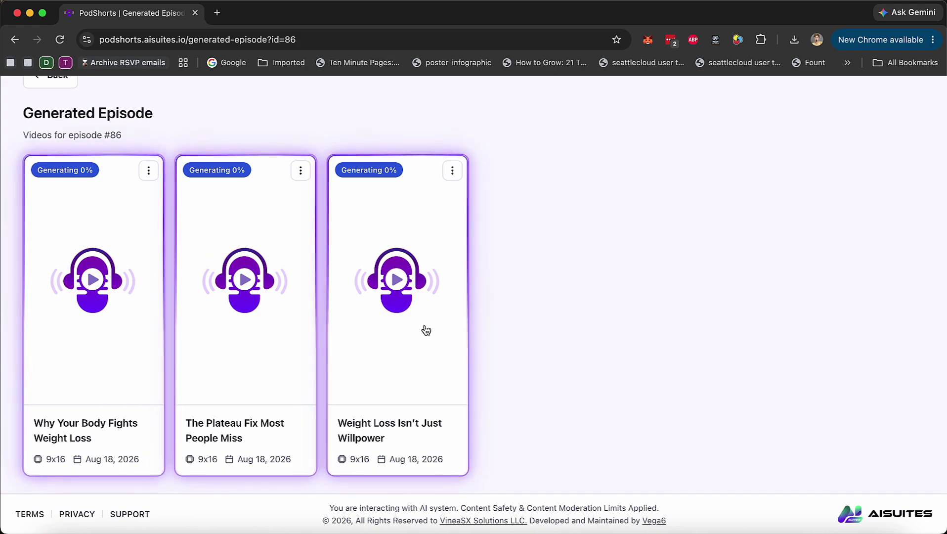
Check the generated videos and open the short "Why Your Body Fights Weight Loss" for editing.
scroll(425, 330, up, 3)
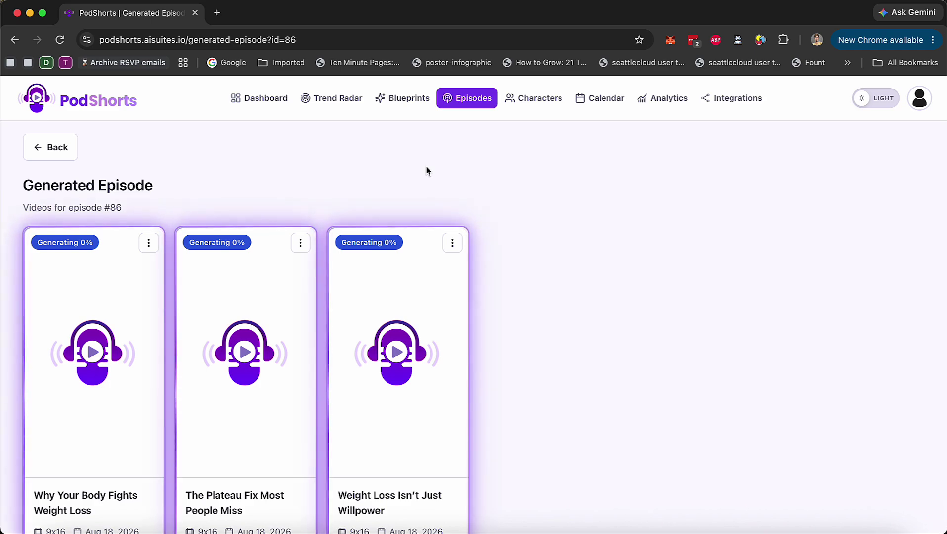
scroll(558, 309, down, 2)
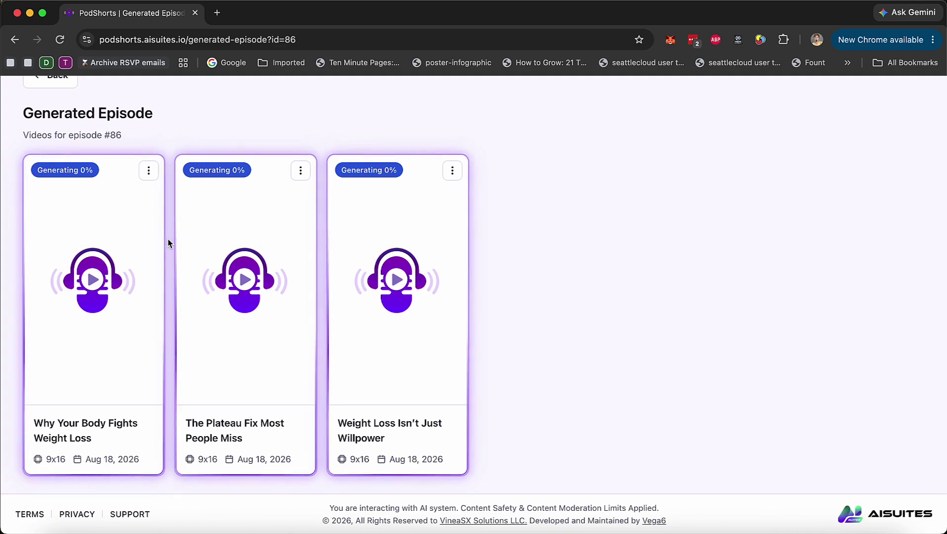
click(148, 242)
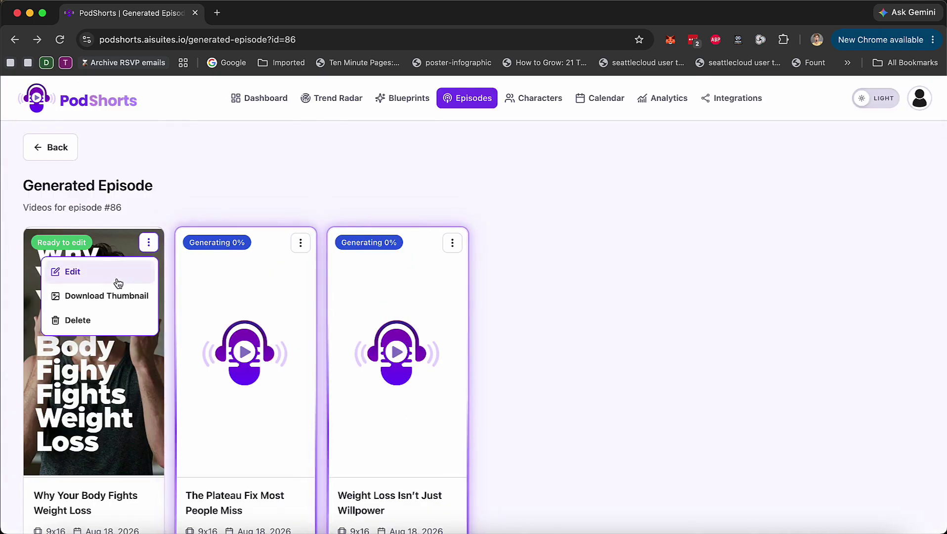
click(103, 269)
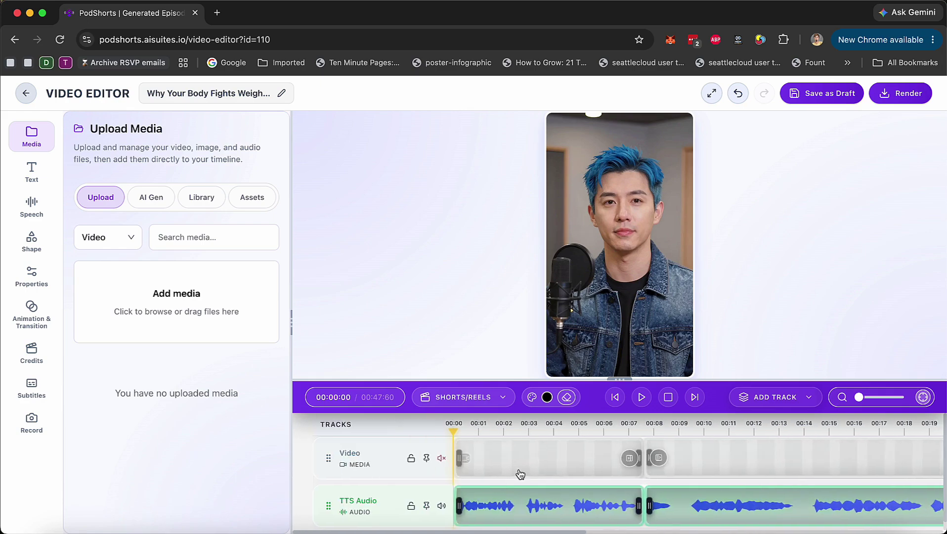
Examine the canvas format options for the short, keeping Shorts/Reels (9x16).
click(491, 404)
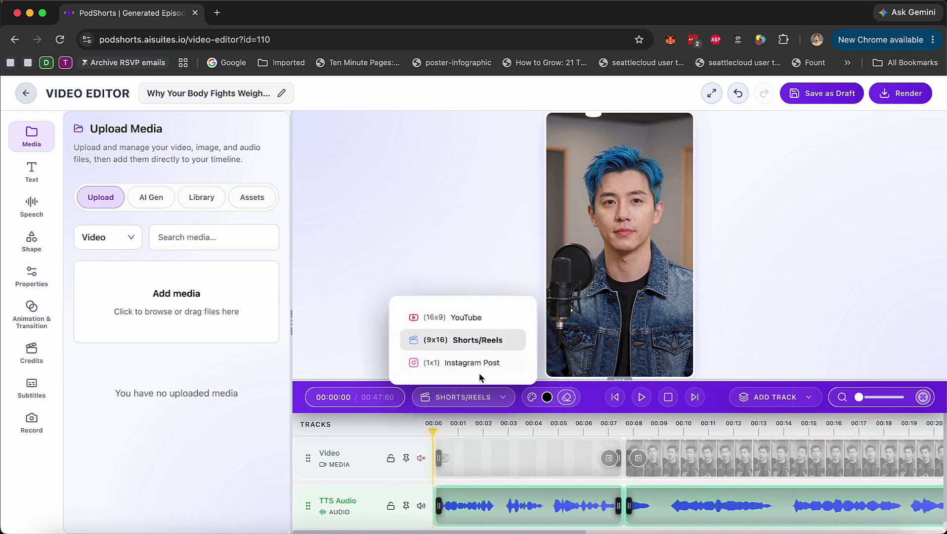
click(484, 398)
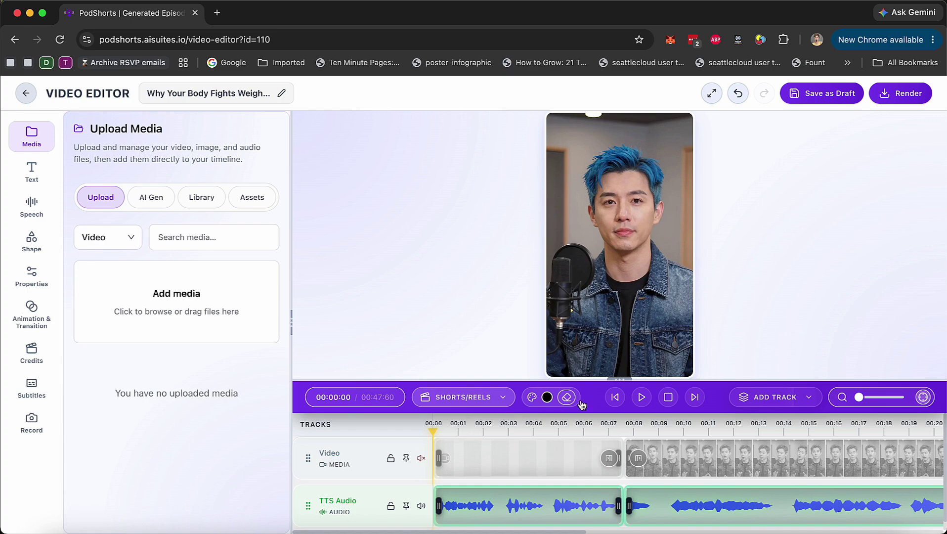
click(501, 398)
click(503, 398)
Preview the short from its beginning and again from about 40 seconds, where the second host speaks.
click(642, 396)
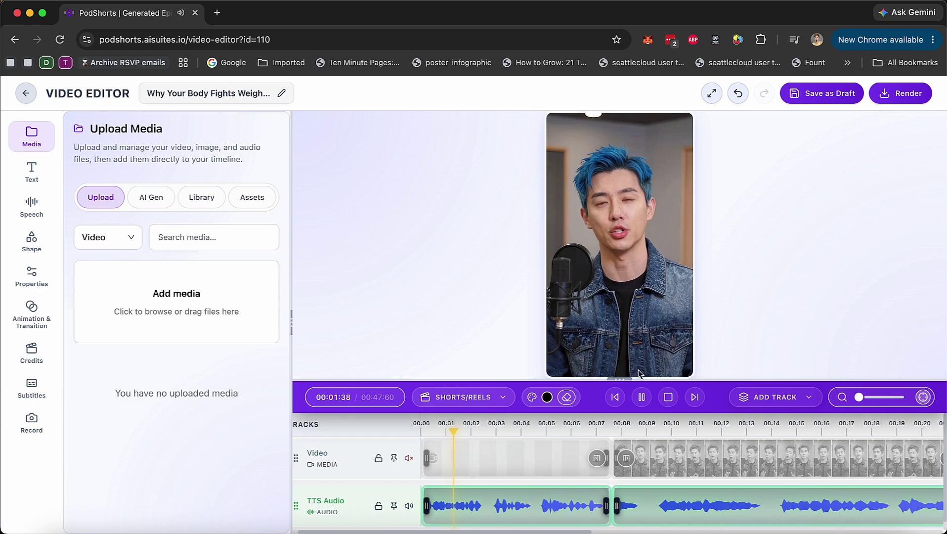
scroll(534, 453, right, 2)
scroll(612, 479, right, 1)
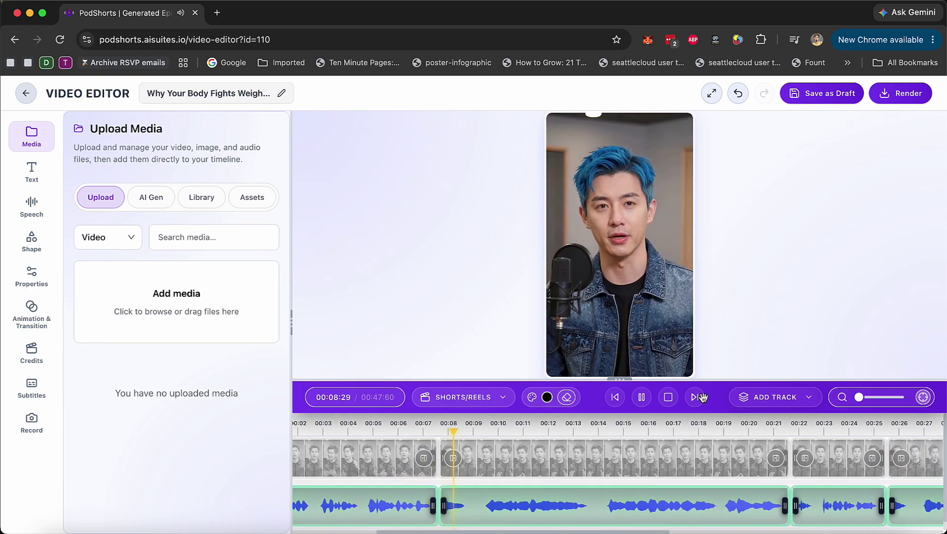
key(space)
scroll(700, 473, right, 10)
click(635, 424)
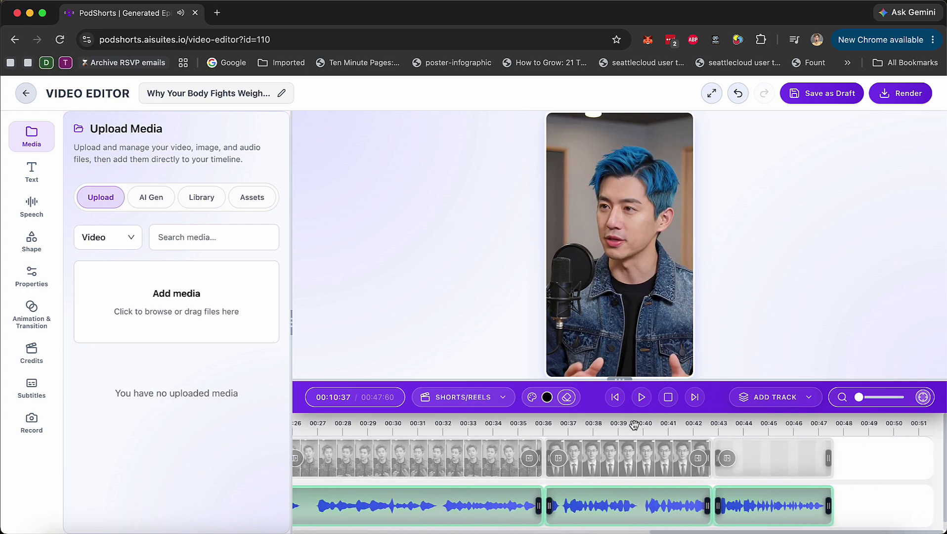
click(642, 398)
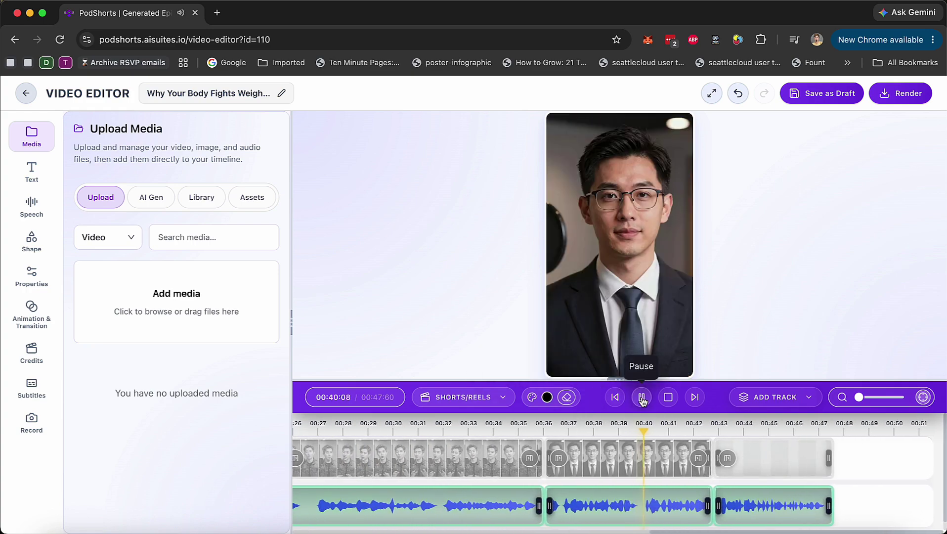
click(642, 399)
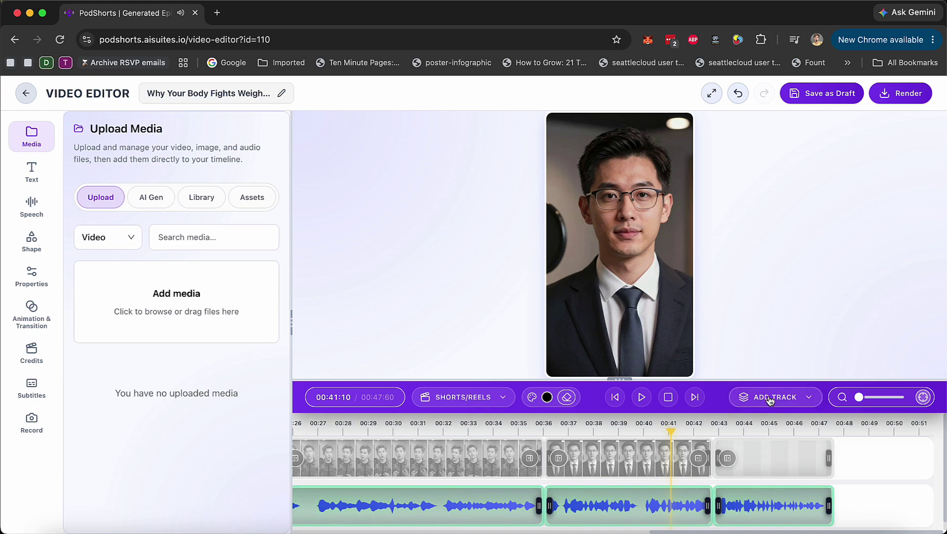
Look through the editor's AI generation, text, speech, shape and properties tools, including the ElevenLabs voice option.
click(150, 203)
click(32, 172)
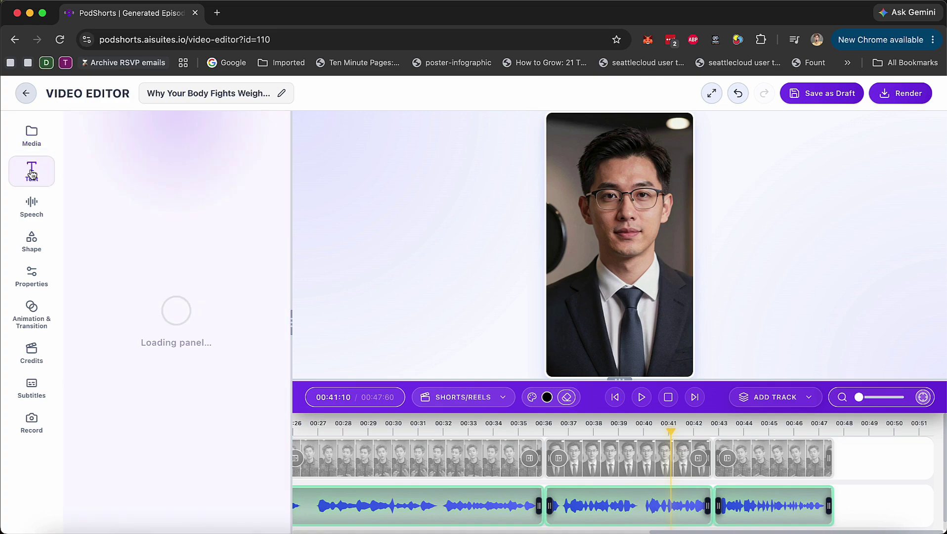
click(31, 205)
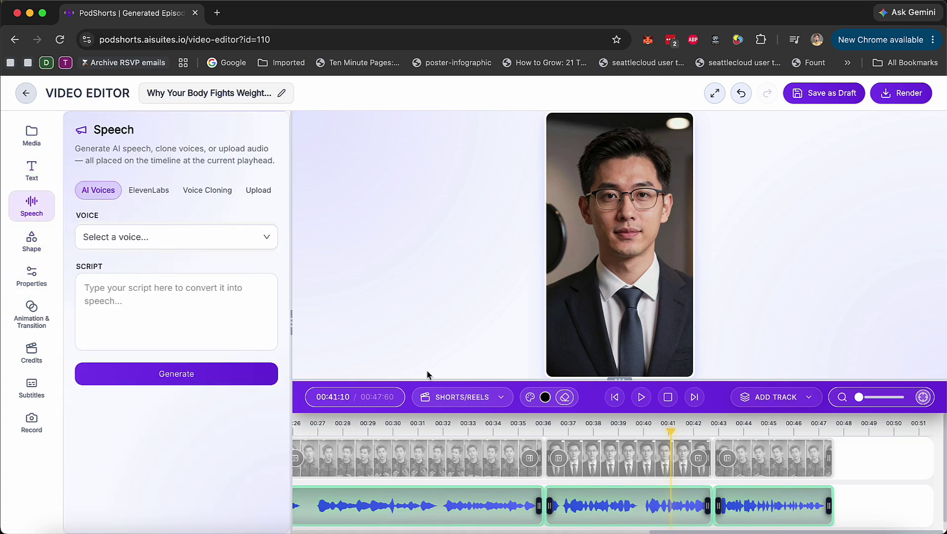
click(155, 191)
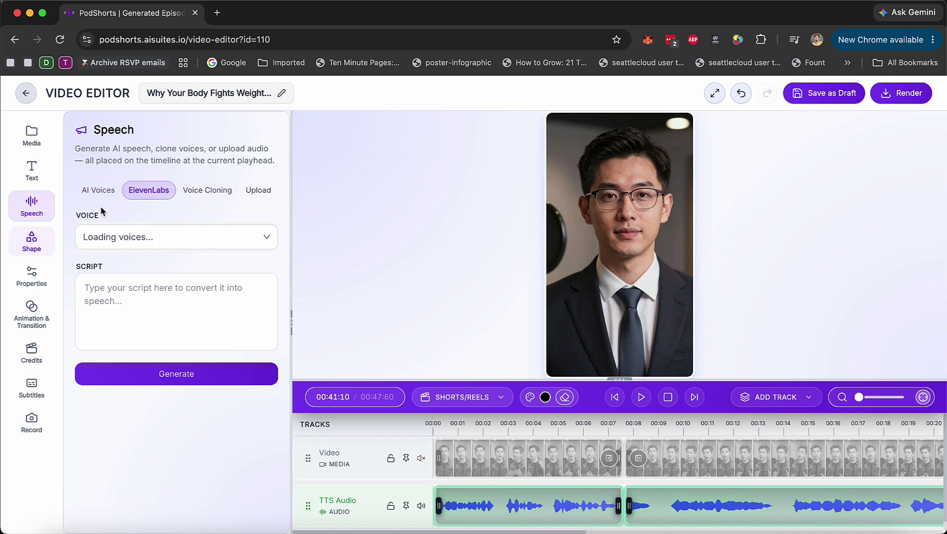
click(37, 252)
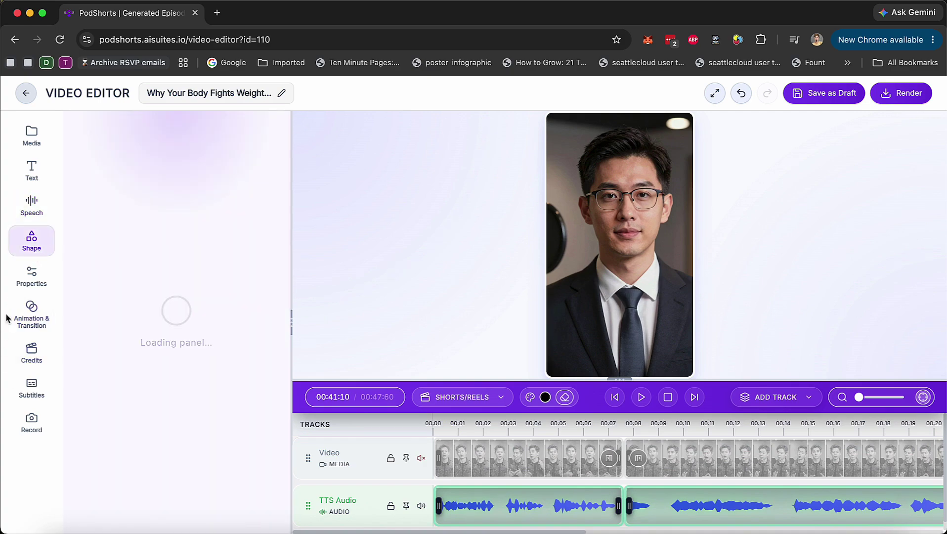
click(47, 271)
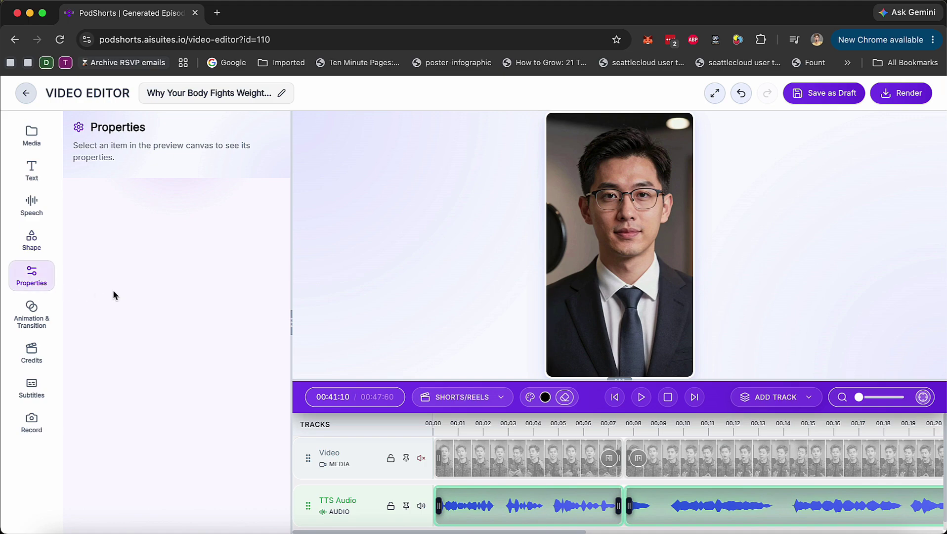
Select the first video clip and examine its transition type, easing and animation settings.
click(32, 313)
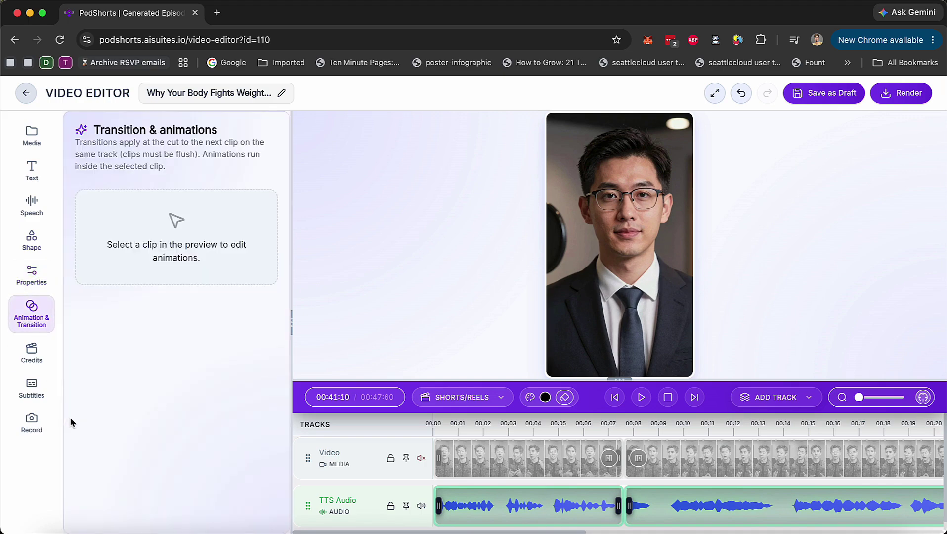
click(542, 450)
click(536, 465)
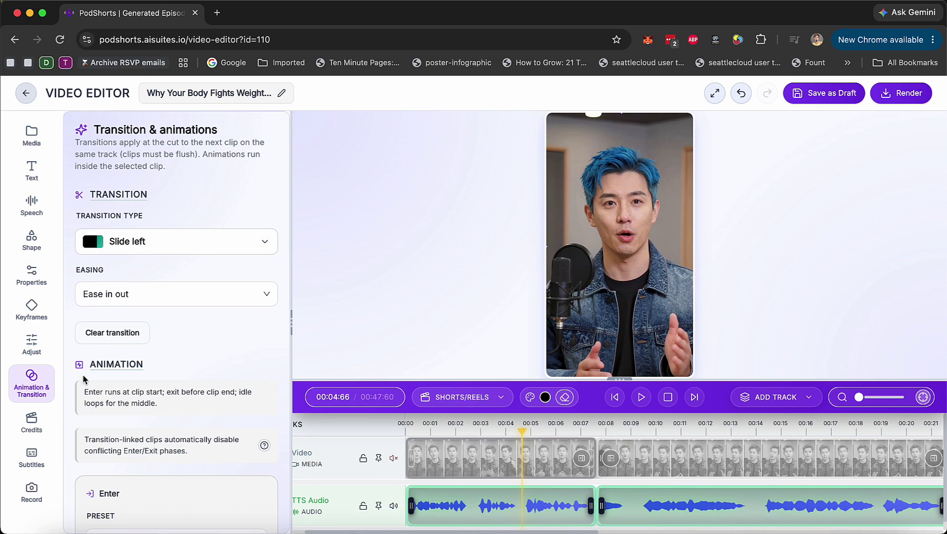
scroll(100, 395, down, 10)
scroll(99, 395, up, 2)
View the credits tool and examine the subtitle style presets, typography and background settings.
click(32, 421)
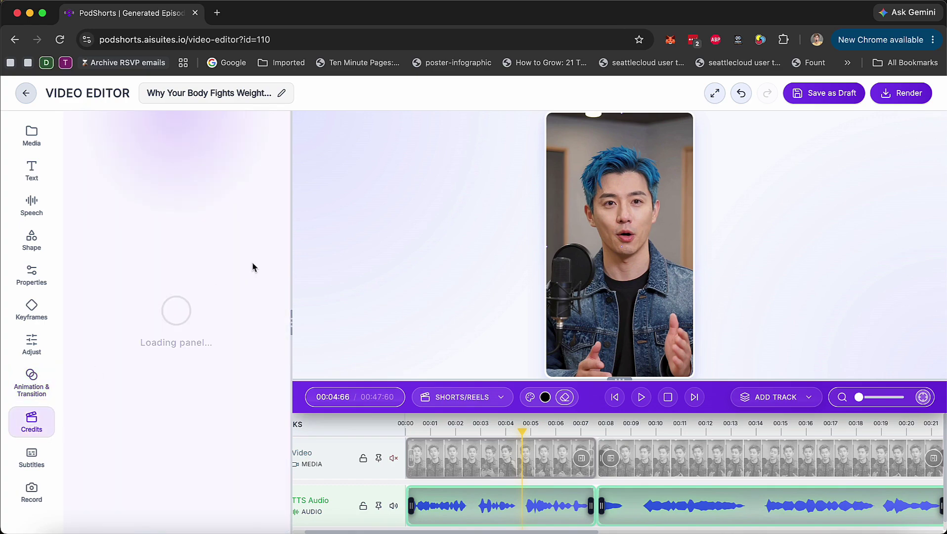
click(31, 458)
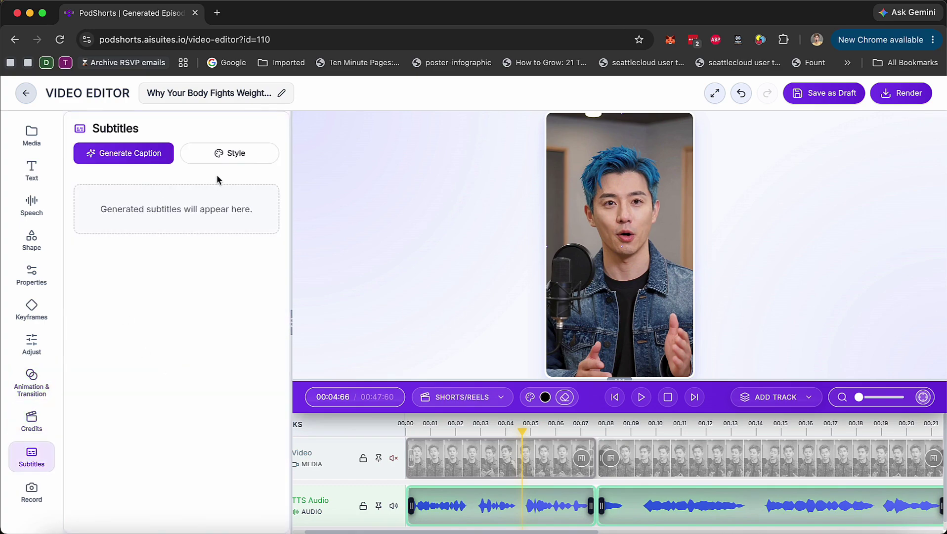
click(241, 155)
scroll(158, 435, down, 5)
scroll(157, 435, down, 10)
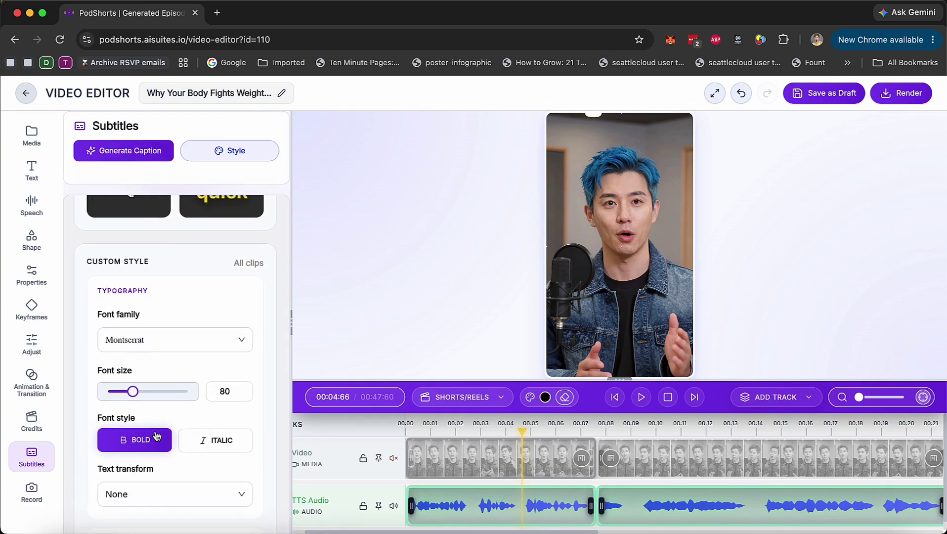
scroll(156, 435, down, 5)
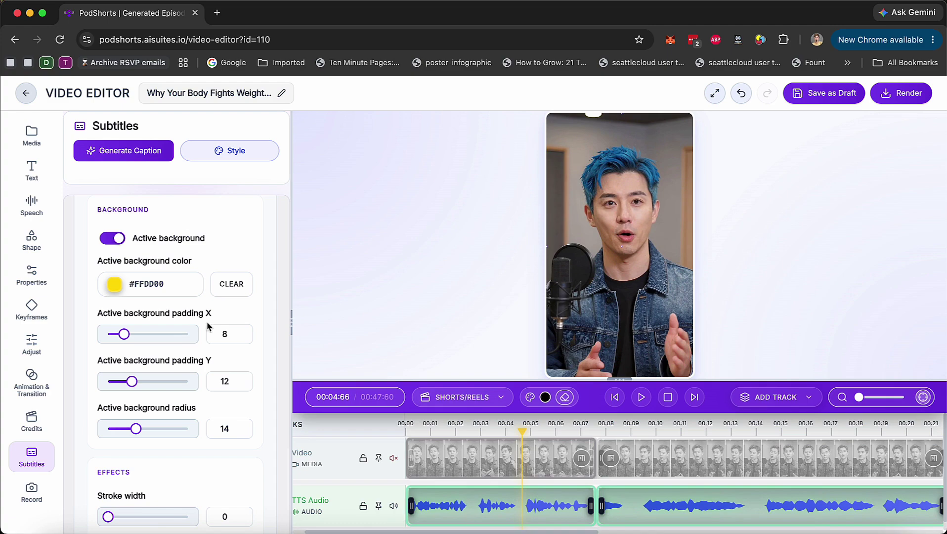
View the camera and microphone recording options, and render the short.
click(31, 490)
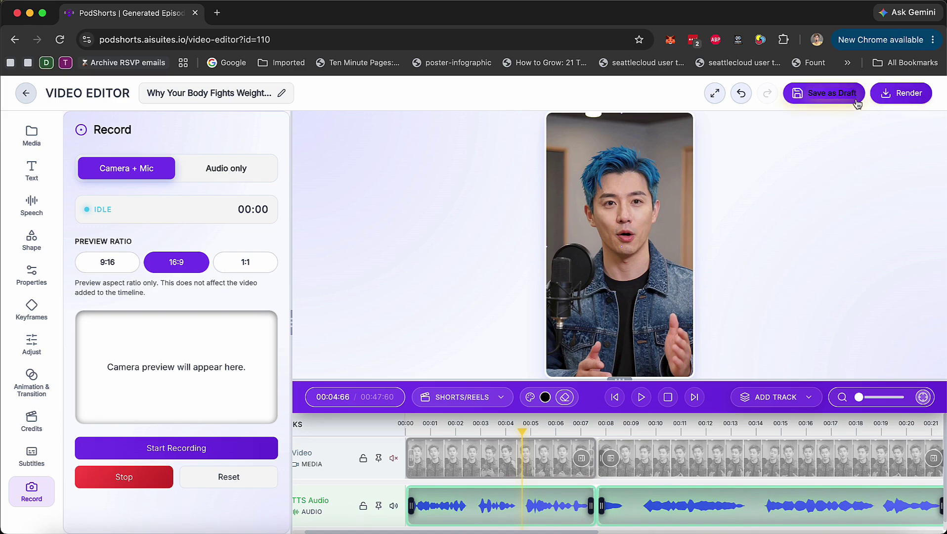
click(902, 95)
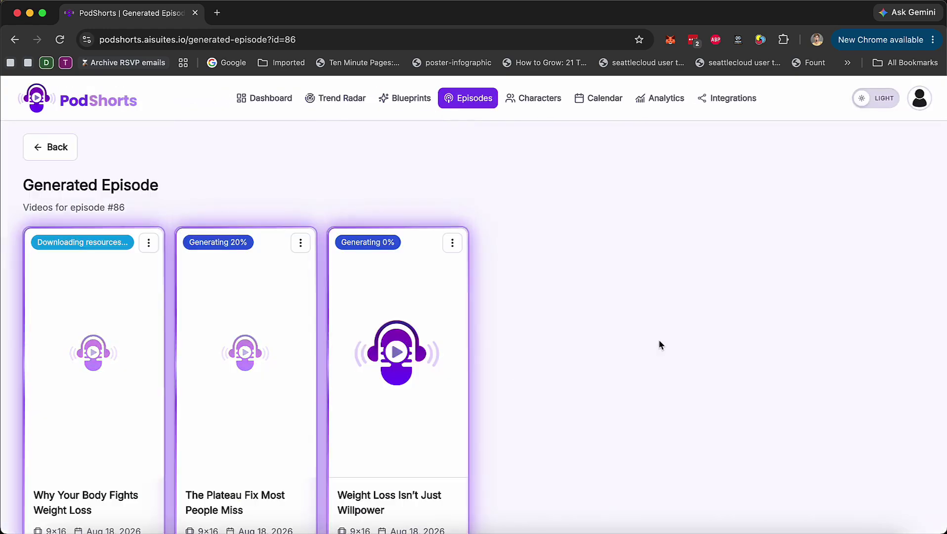
Start a new calendar schedule for the weight loss episode and review its content, date and social account options.
click(600, 105)
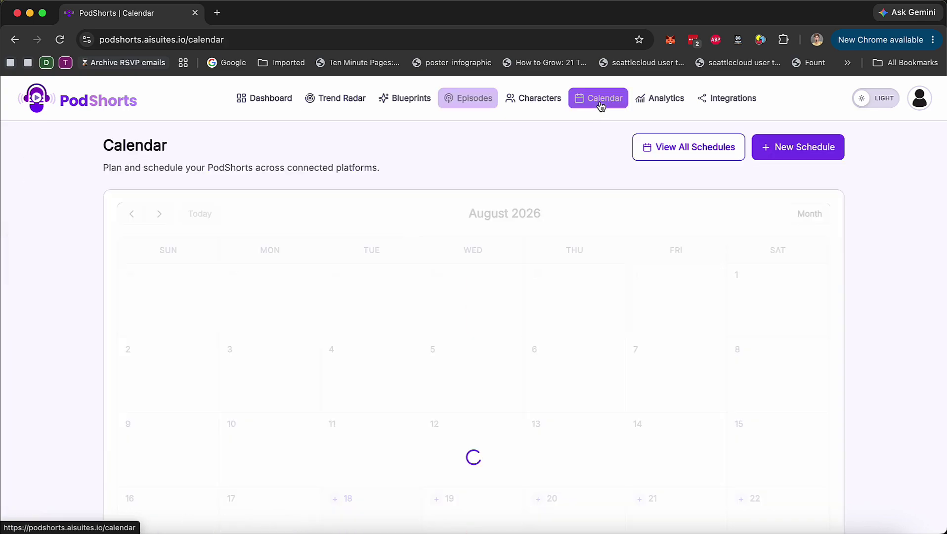
click(793, 153)
click(406, 174)
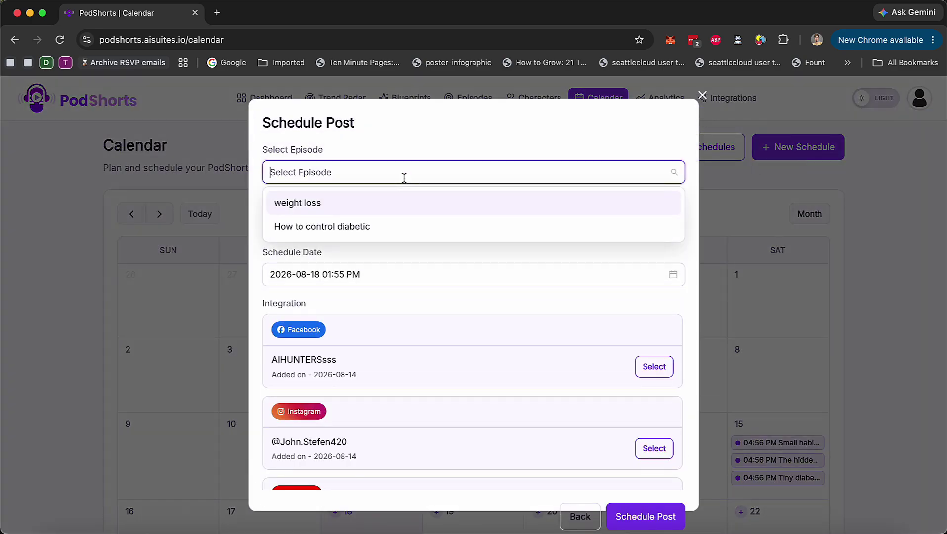
click(356, 208)
click(422, 223)
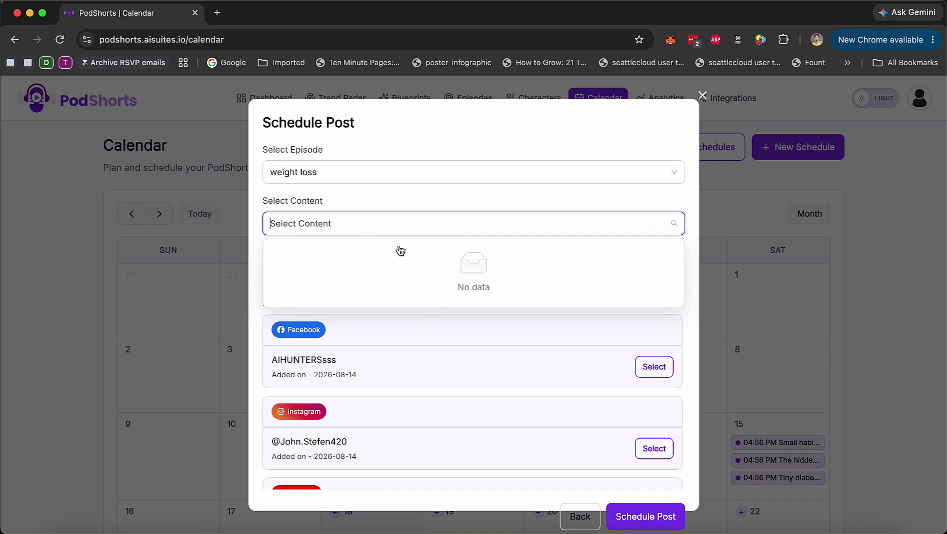
click(399, 224)
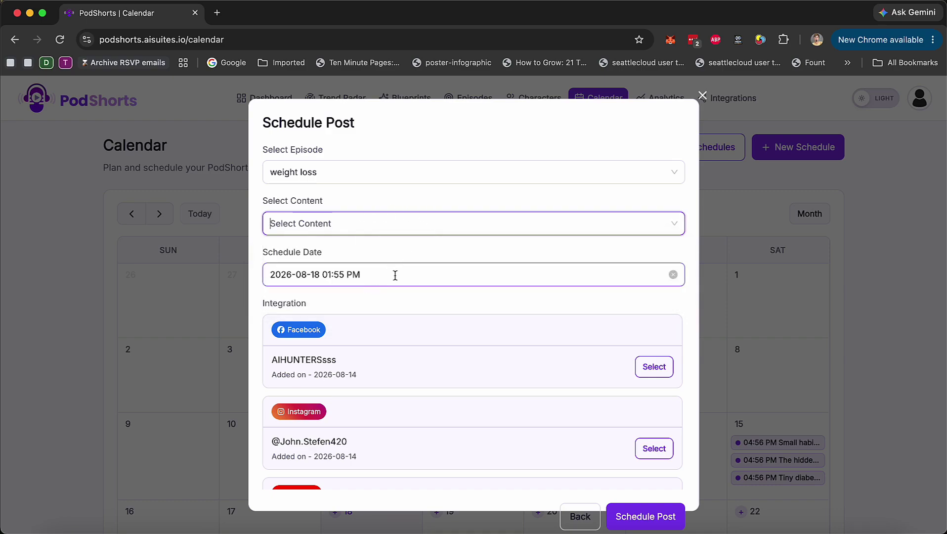
scroll(516, 354, down, 3)
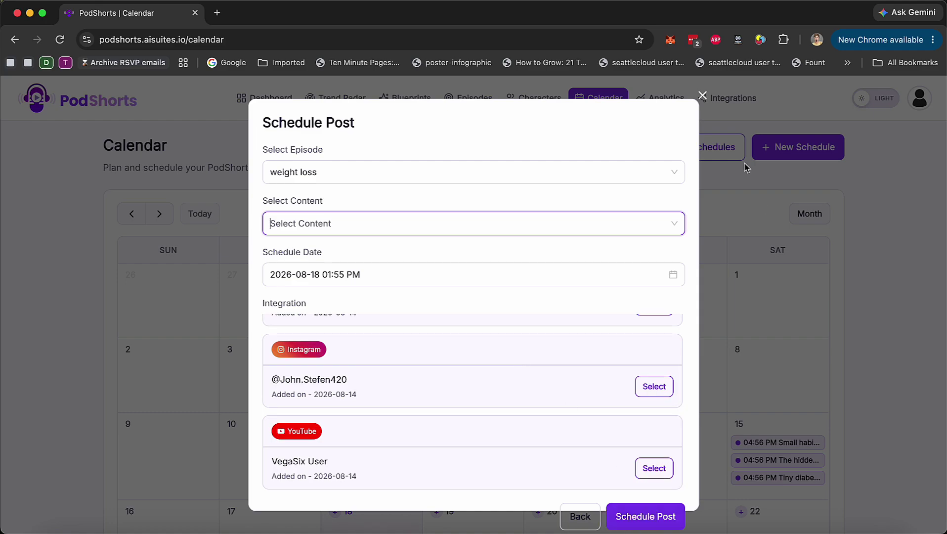
Dismiss the post scheduling form without scheduling and review the scheduled posts on the August 2026 calendar.
click(702, 97)
scroll(625, 353, down, 4)
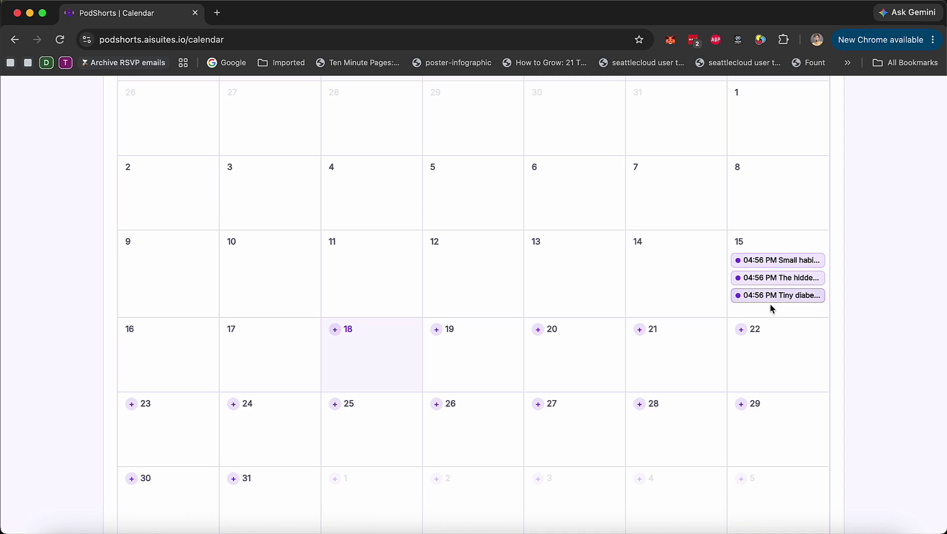
scroll(756, 310, up, 4)
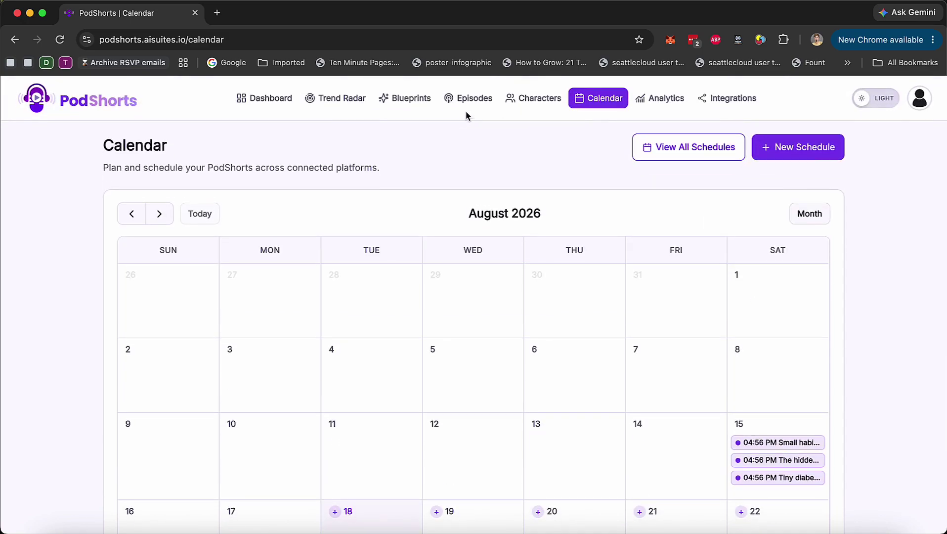
View the created characters and examine the analytics on platform performance, engagement mix, individual videos and all posts.
click(565, 101)
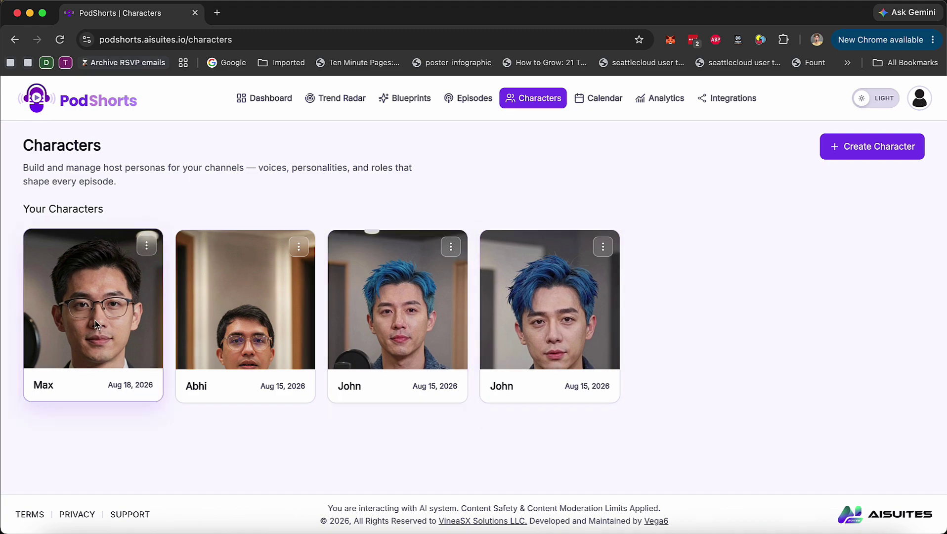
click(665, 99)
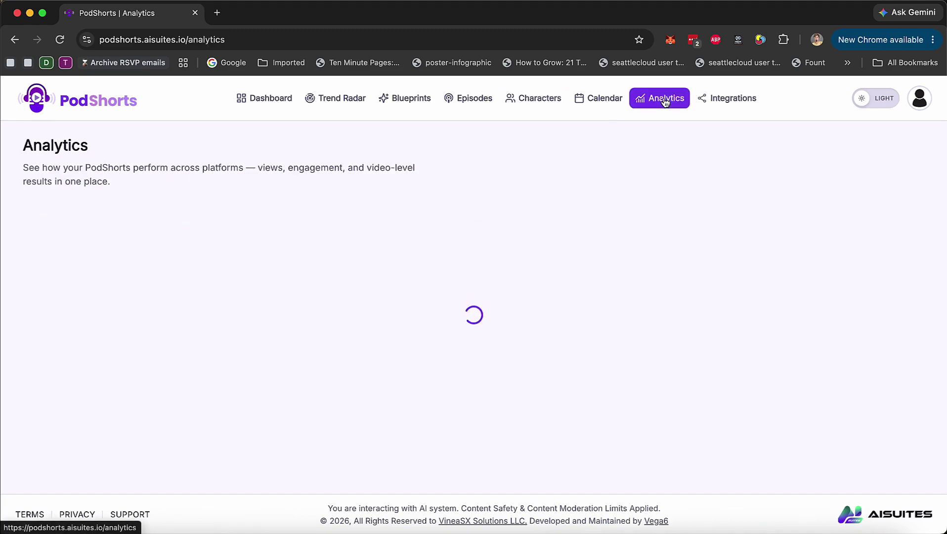
scroll(407, 307, down, 5)
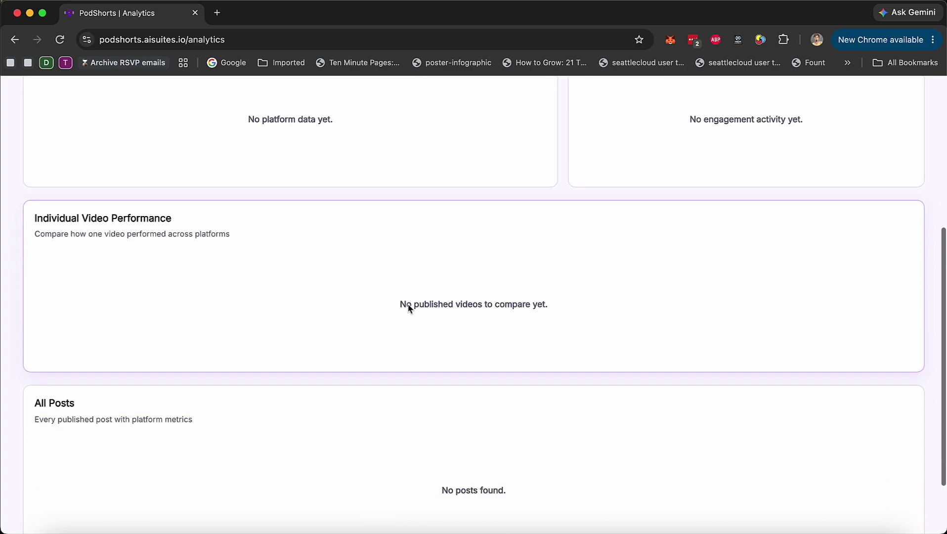
scroll(408, 307, down, 1)
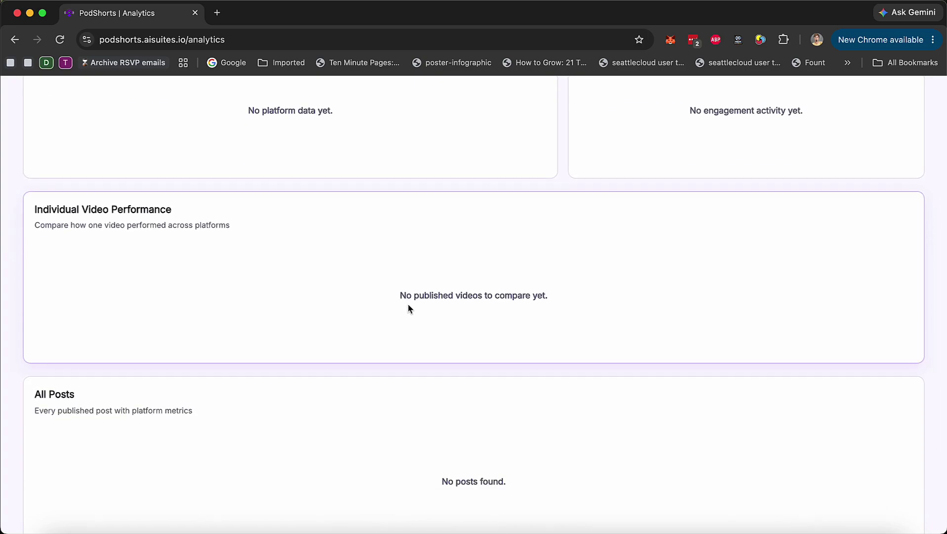
scroll(408, 308, up, 6)
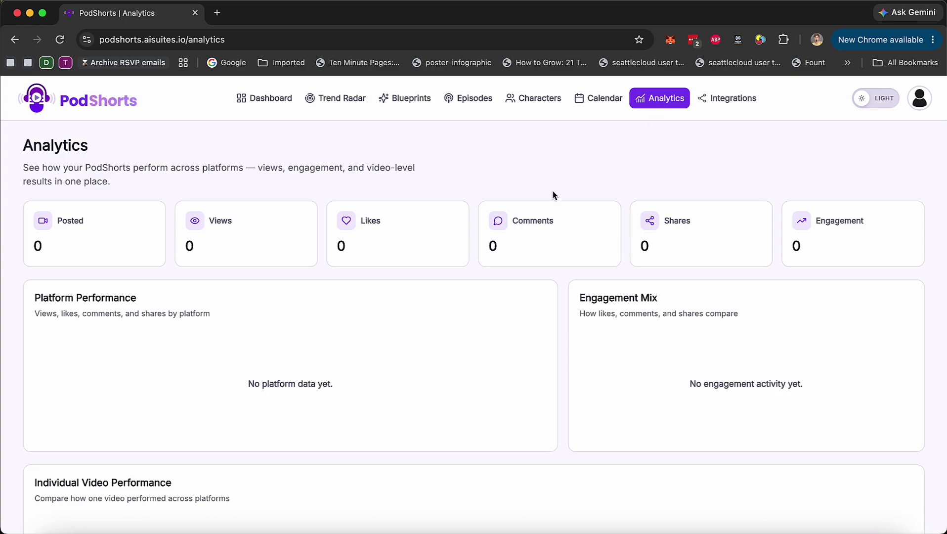
Review the social account integrations for Facebook, Instagram, YouTube, TikTok and Eleven Labs.
click(726, 99)
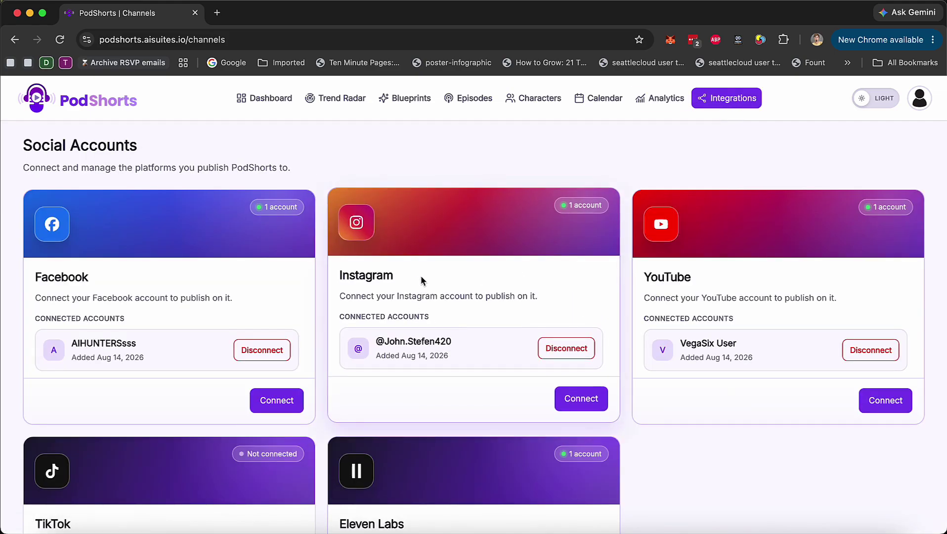
scroll(421, 277, down, 4)
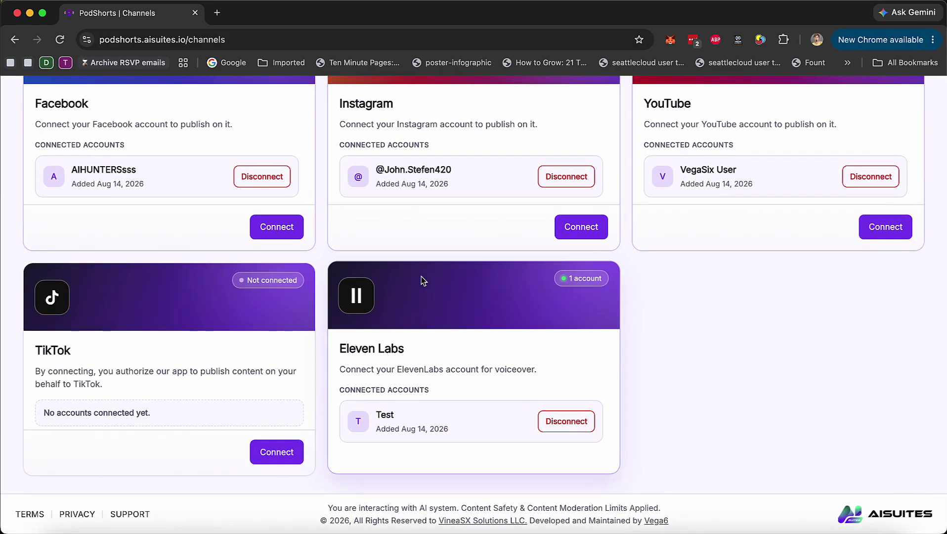
scroll(475, 281, up, 4)
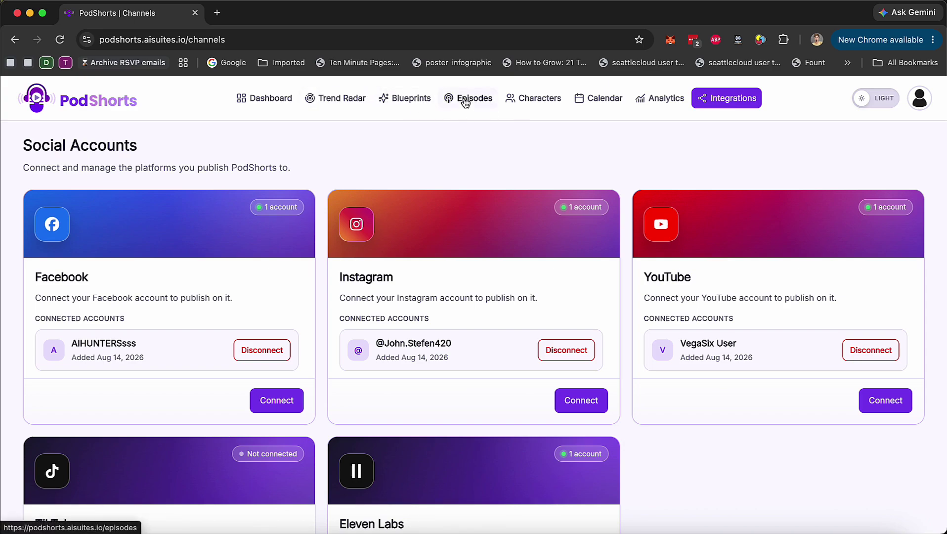
Check the progress of the weight loss episode's generated videos and view the dashboard's recent episodes and videos.
click(465, 103)
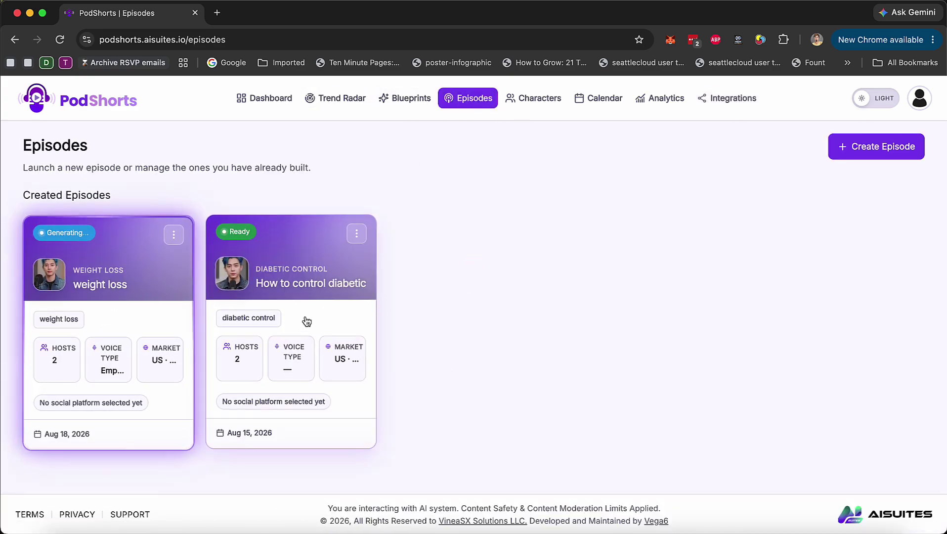
click(153, 276)
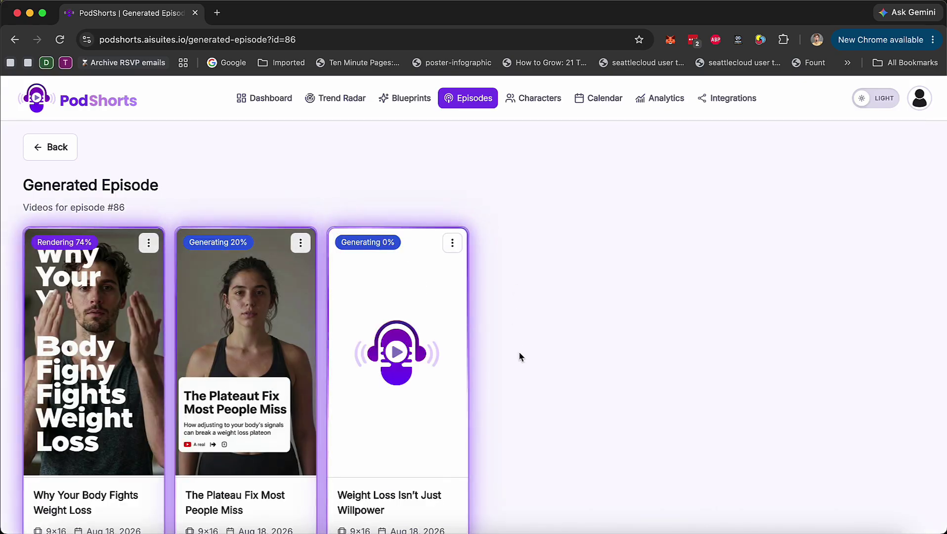
click(271, 105)
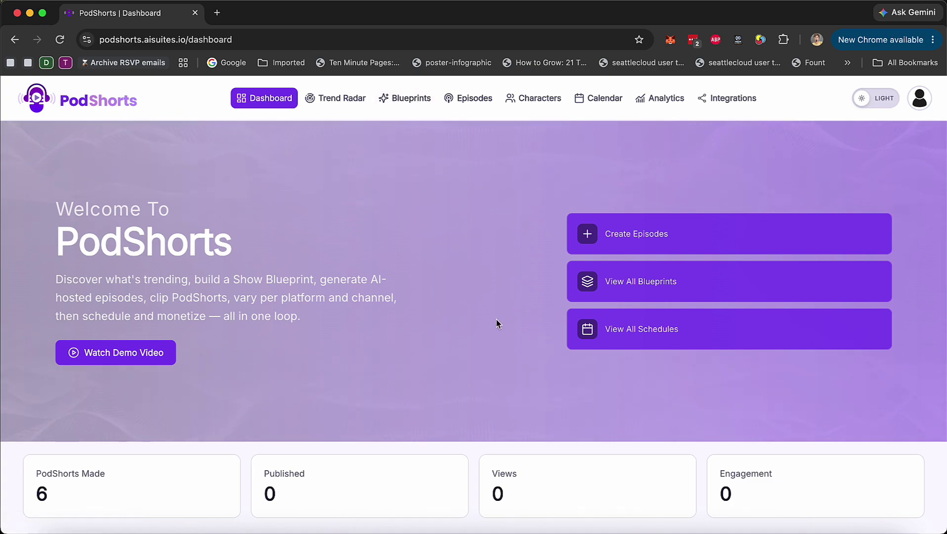
scroll(497, 321, down, 10)
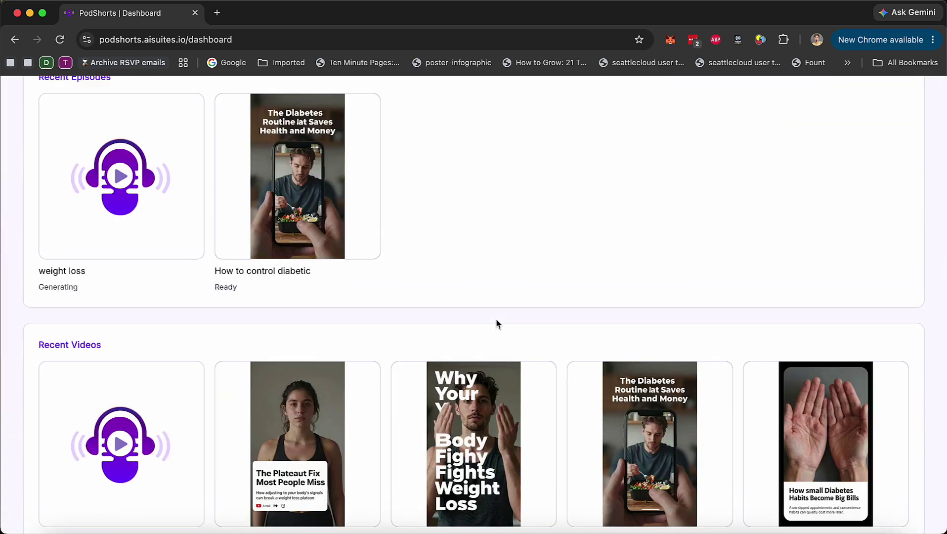